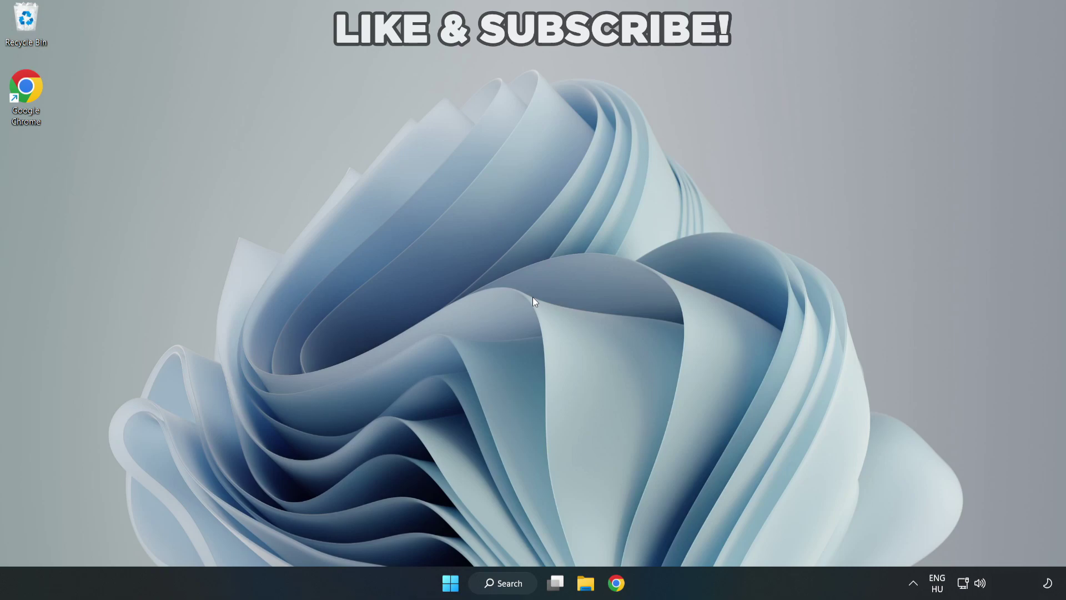
- Search Windows for 'device manager' and launch the Device Manager best match
left_click(510, 587)
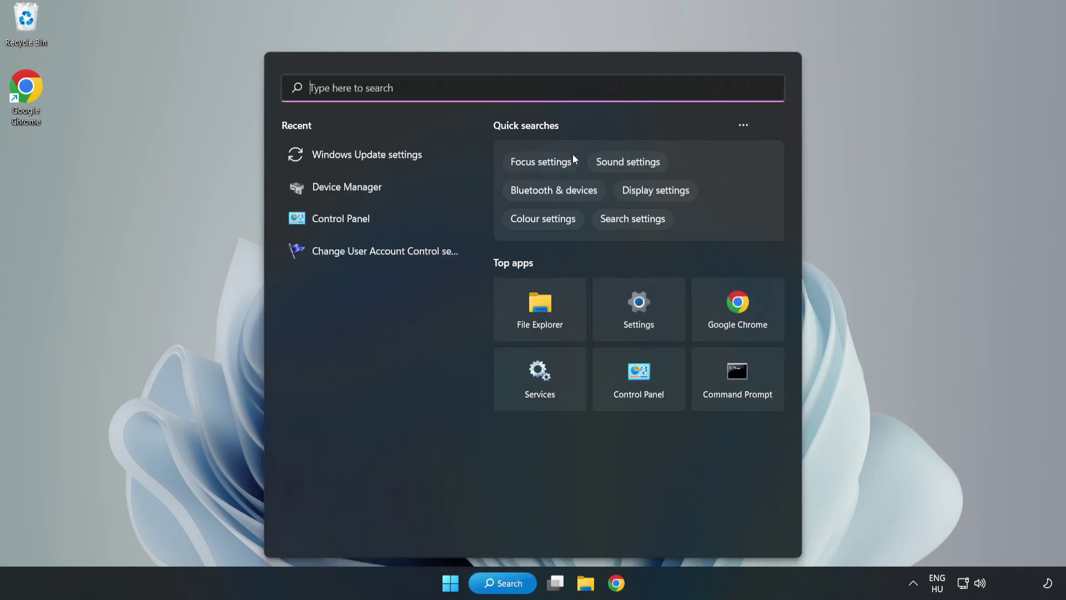
type("device m")
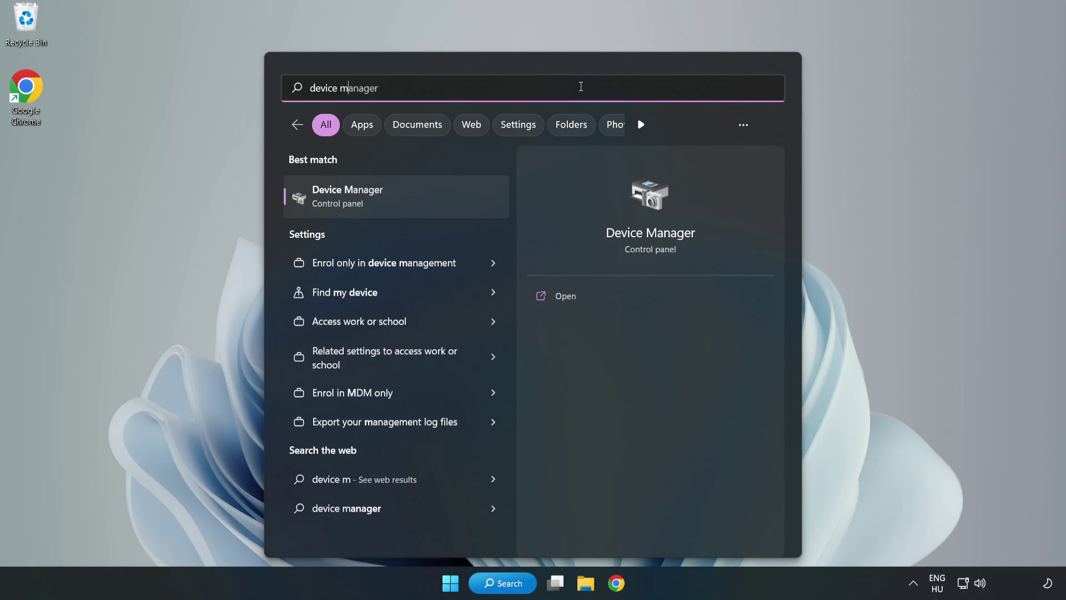
type("anager")
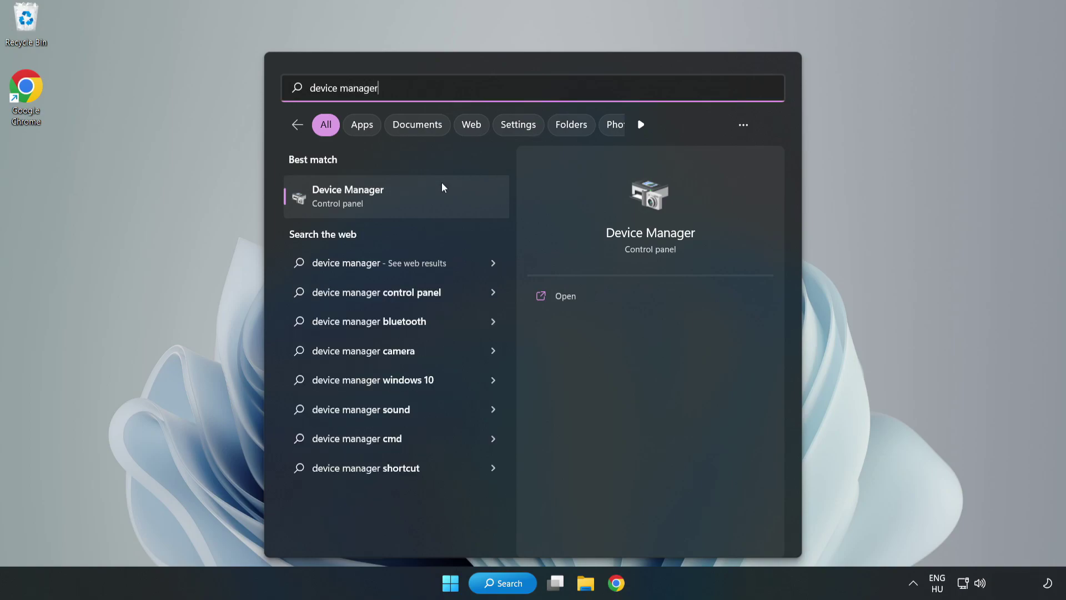
left_click(398, 206)
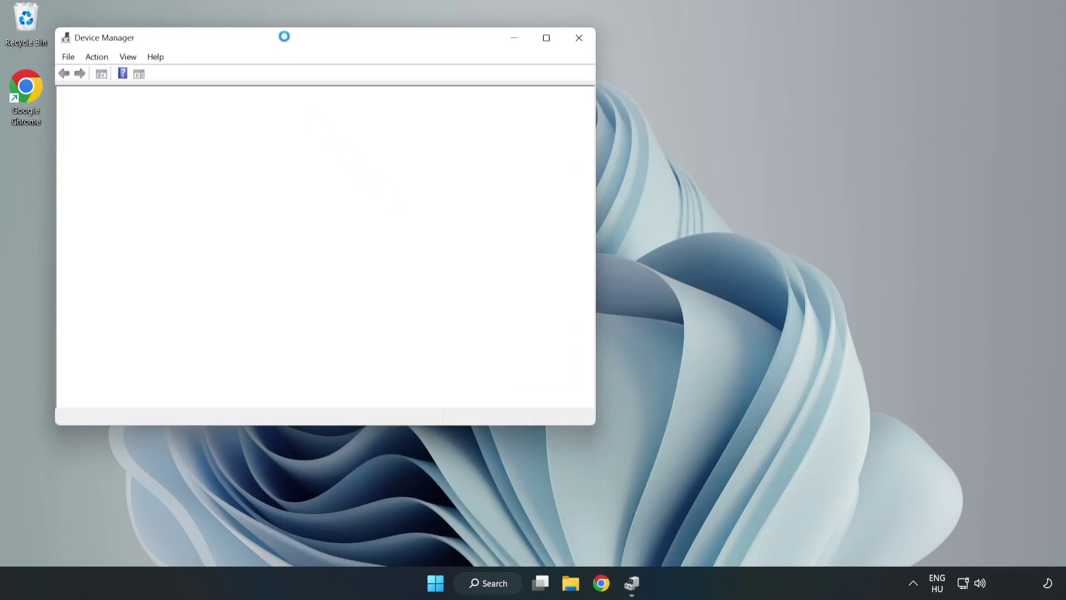
- Auto-search drivers for VMware SVGA 3D under Display adapters, confirm the best is installed, close Device Manager
left_click_drag(285, 39, 476, 96)
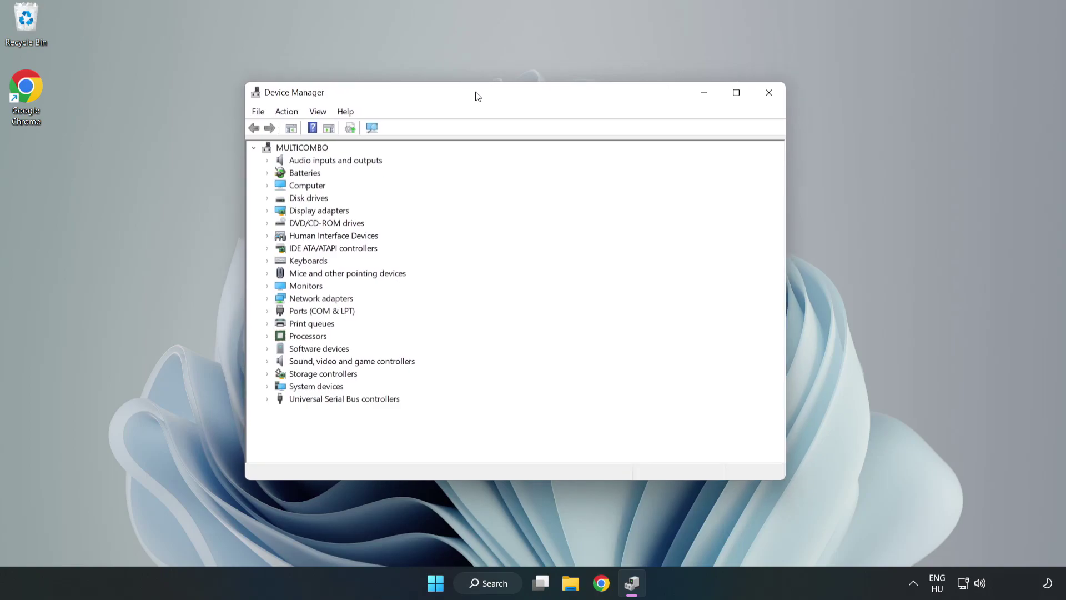
left_click(284, 212)
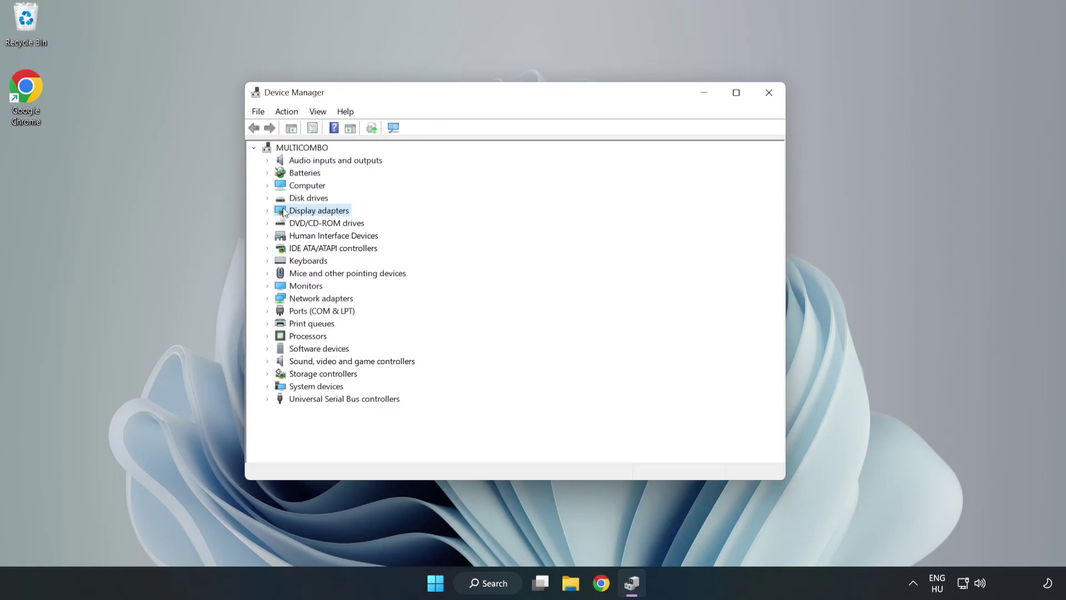
left_click(268, 211)
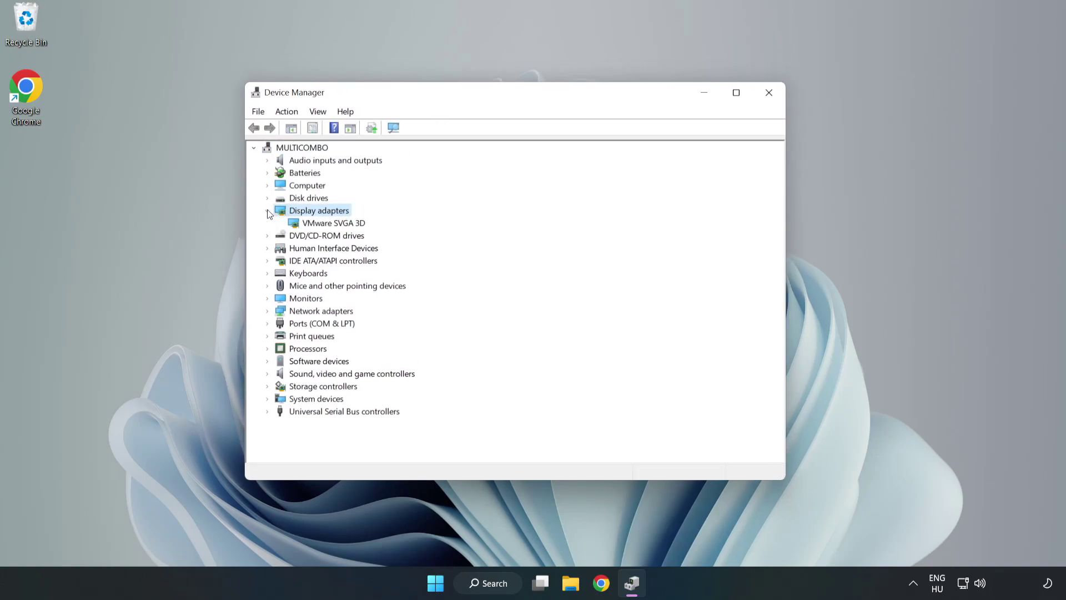
left_click(298, 224)
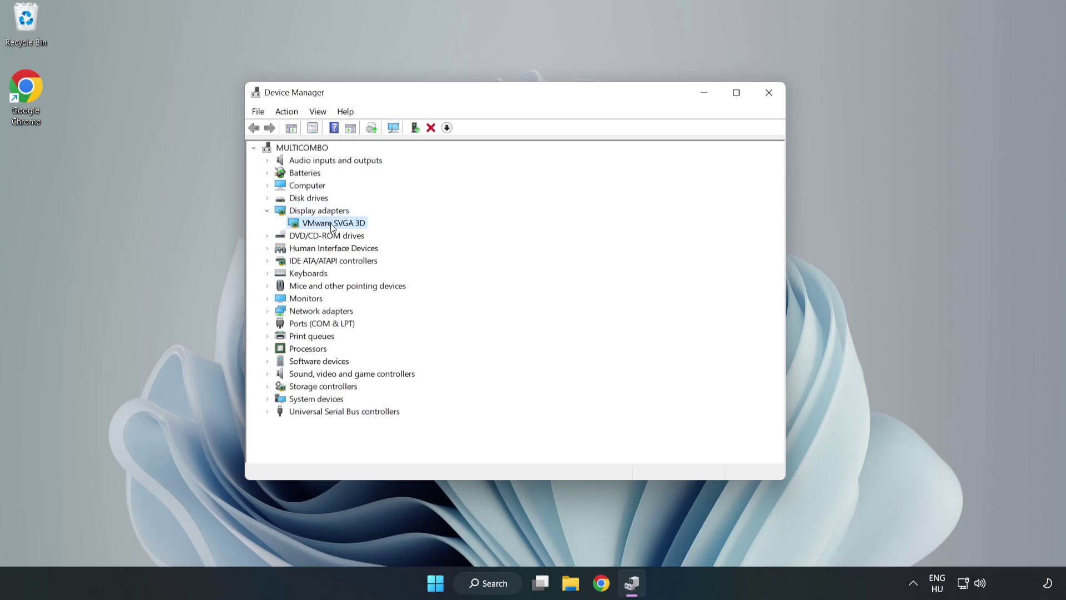
right_click(332, 226)
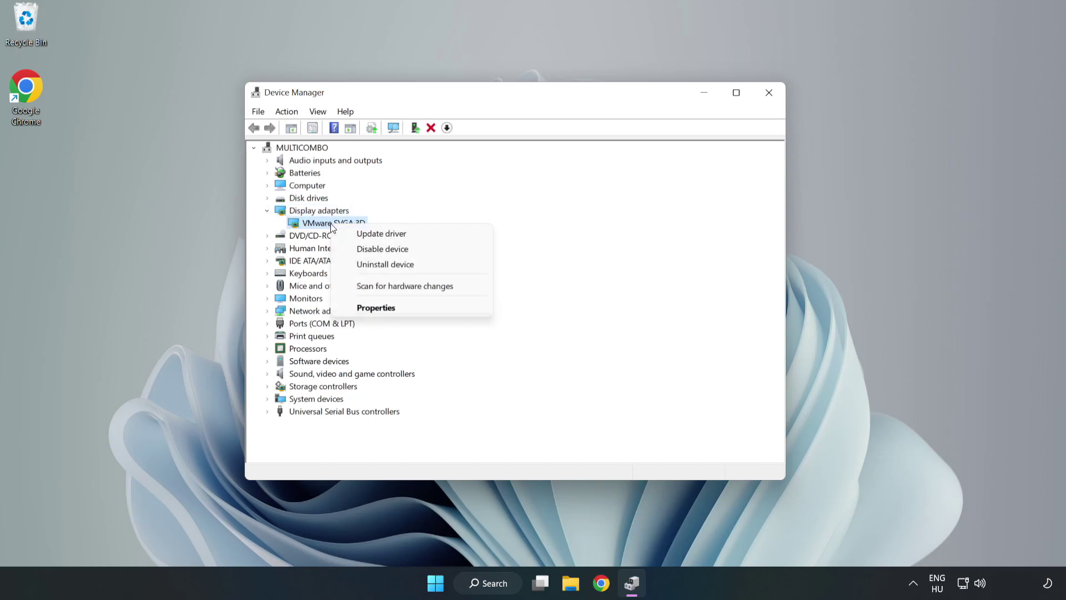
left_click(415, 239)
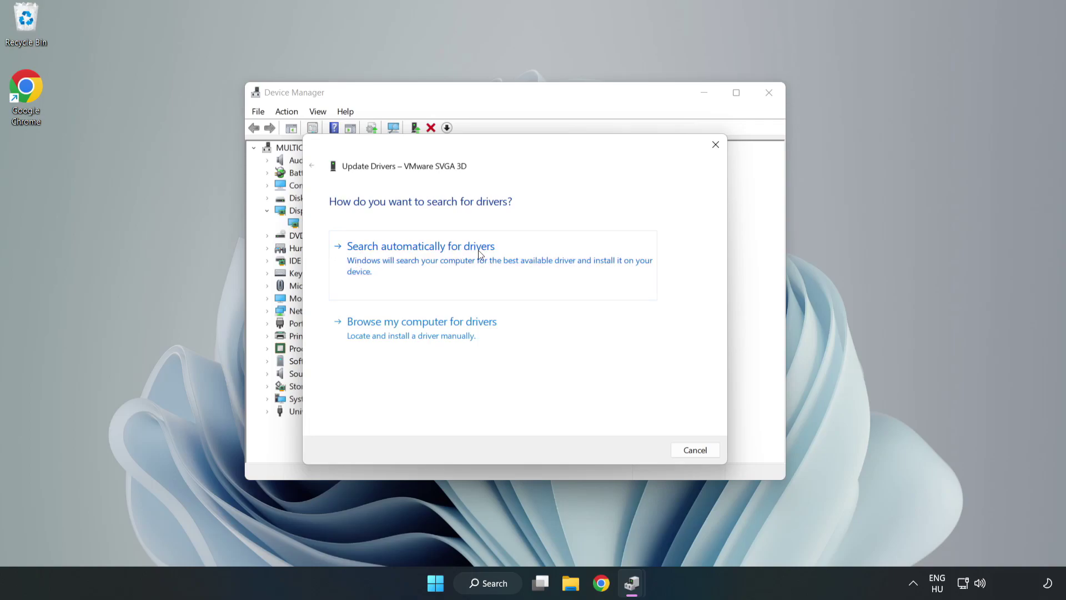
left_click(424, 260)
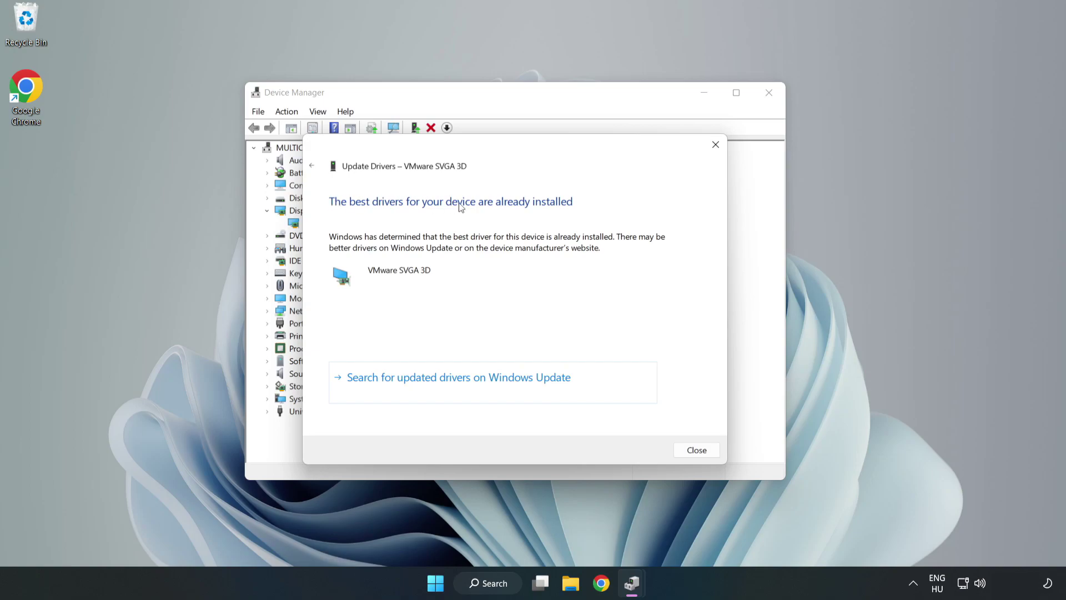
left_click(697, 450)
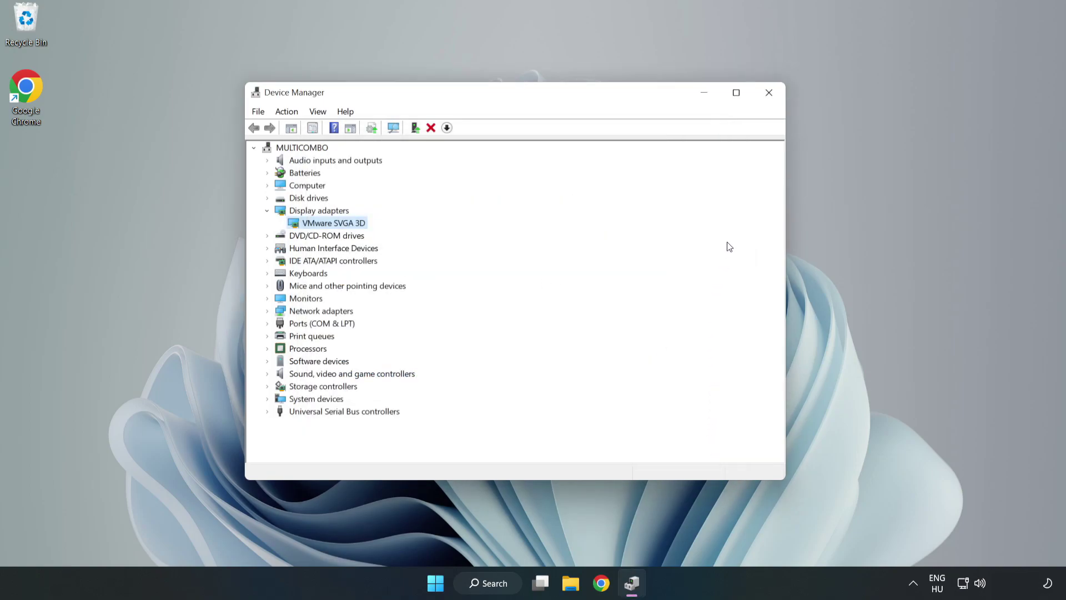
left_click(769, 95)
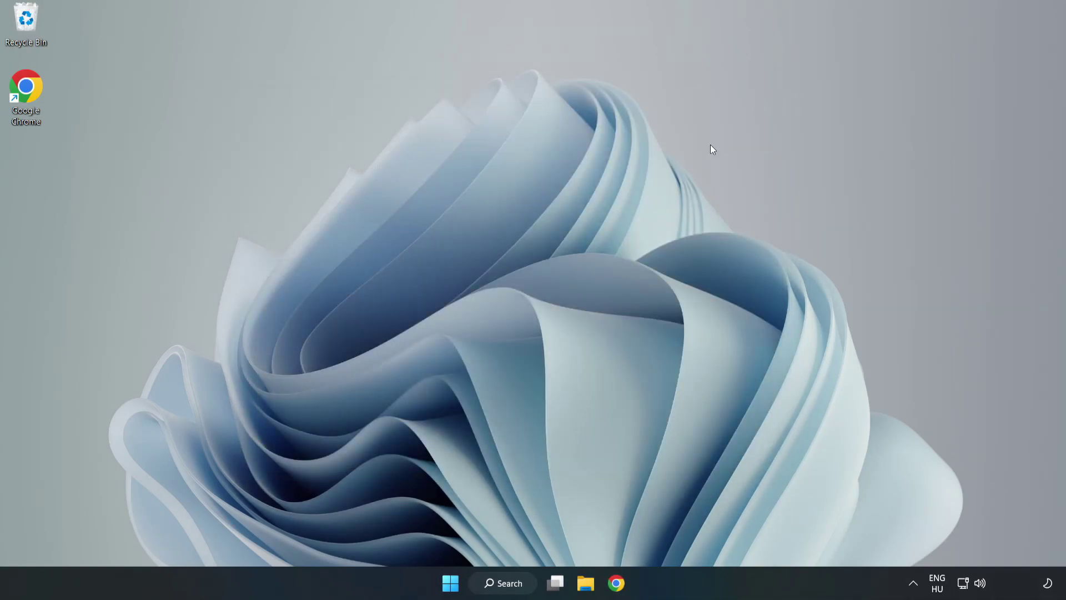
- Search Windows for 'updates' and open the Windows Update settings page
left_click(507, 585)
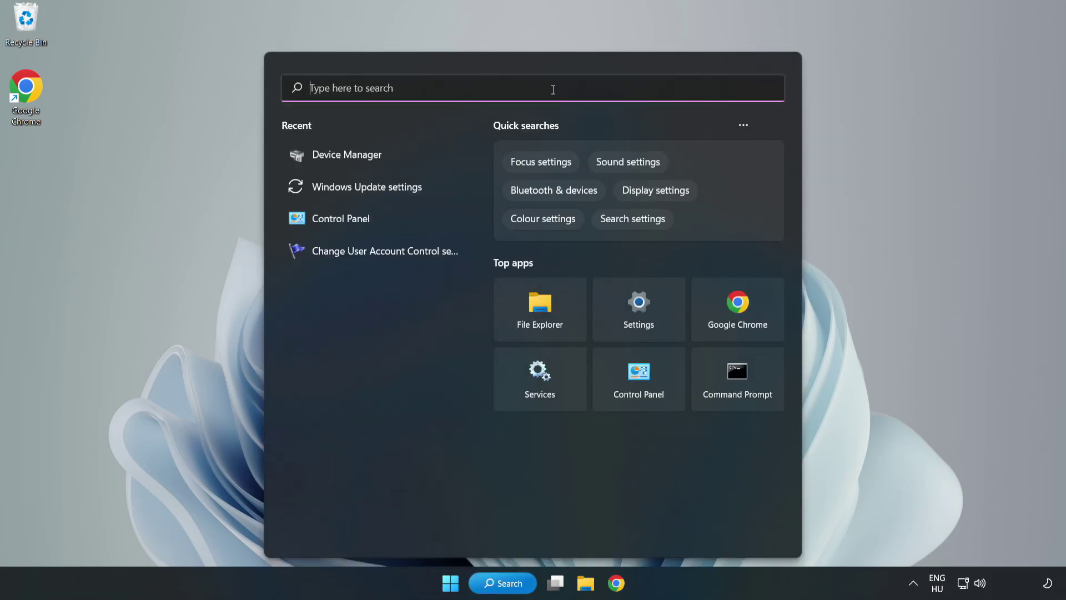
type("updates")
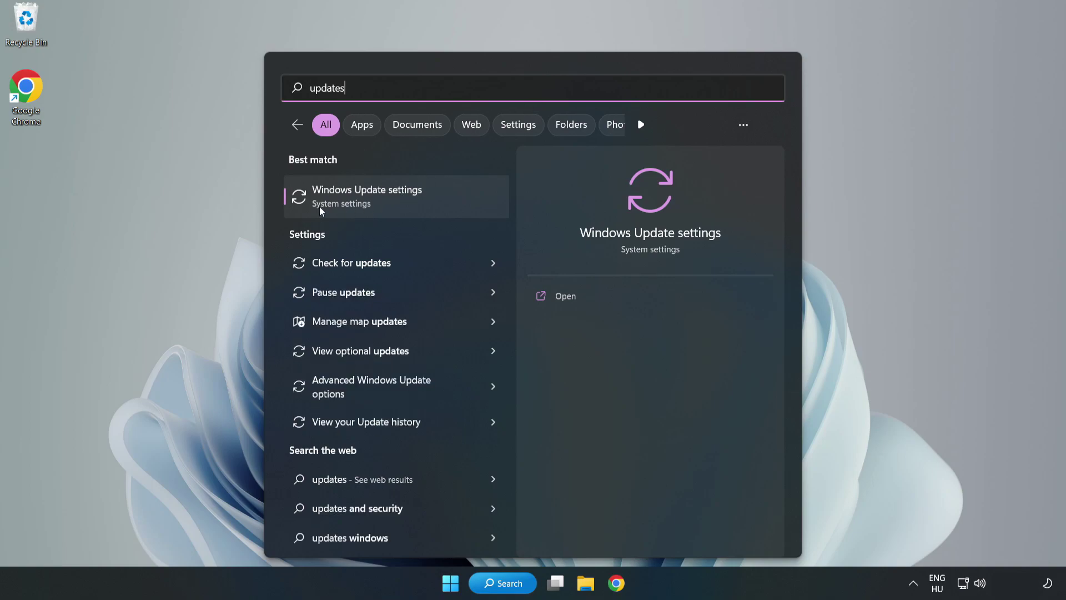
left_click(381, 202)
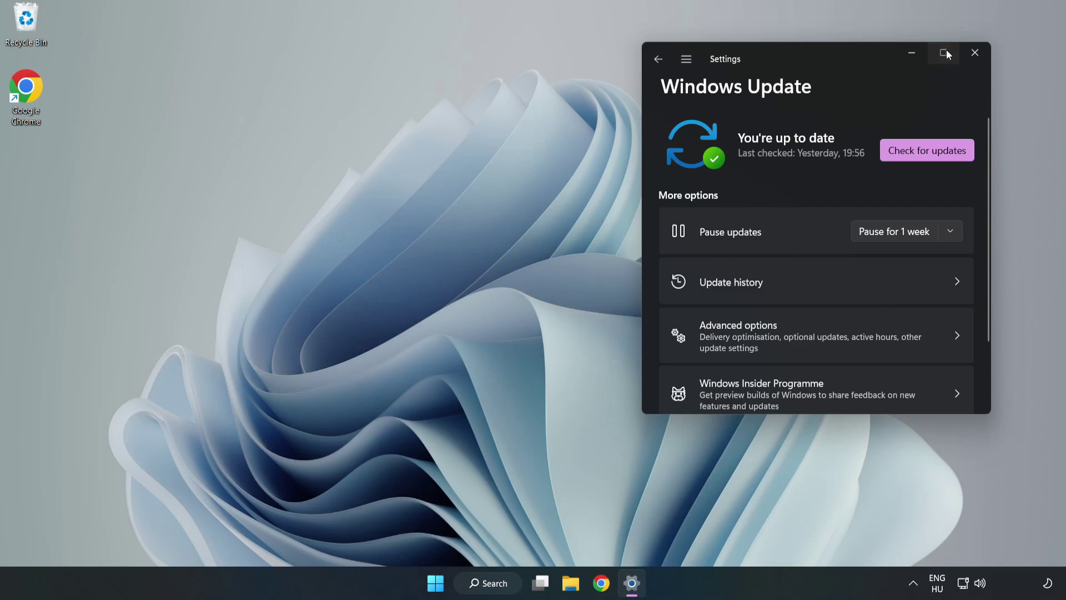
- Maximise the Settings window and run a Windows Update check
left_click(945, 52)
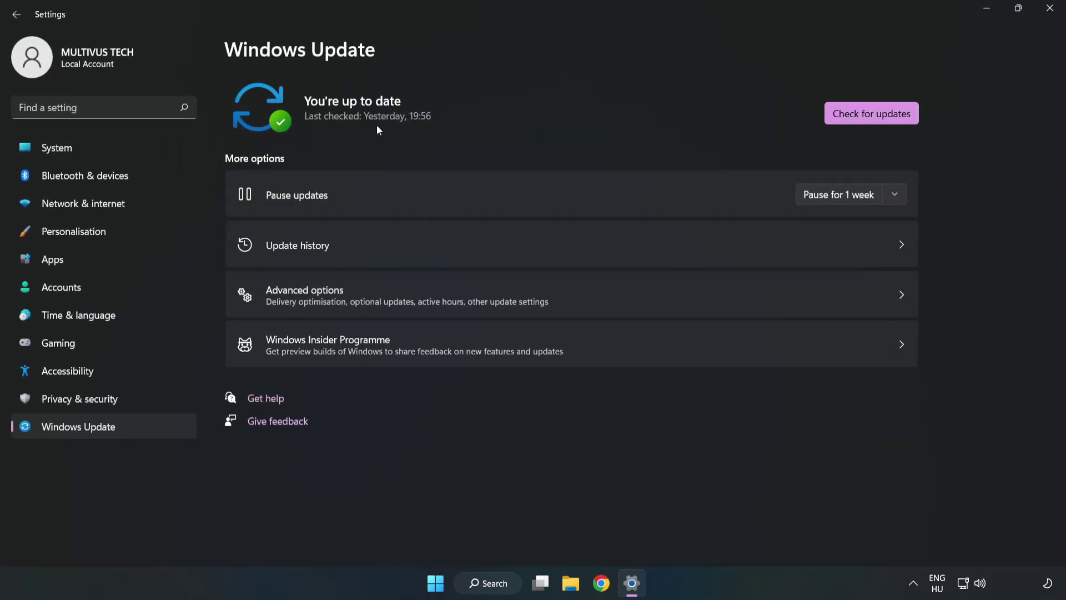
left_click(875, 116)
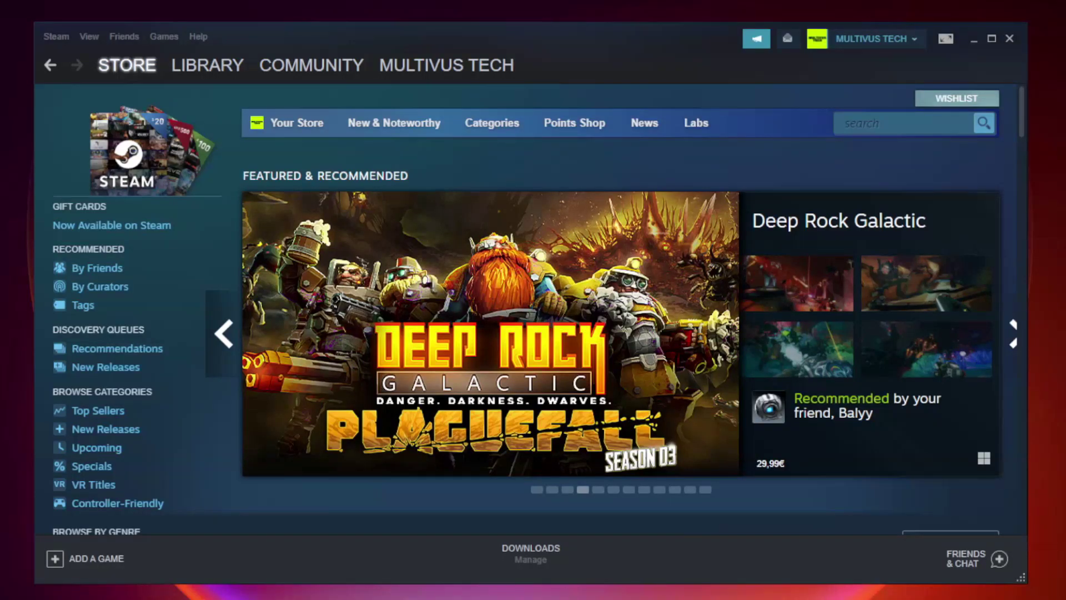
- Show the Steam Library and bring up options for YOUR NOT WORKING GAME under Favorites
mouse_move(231, 68)
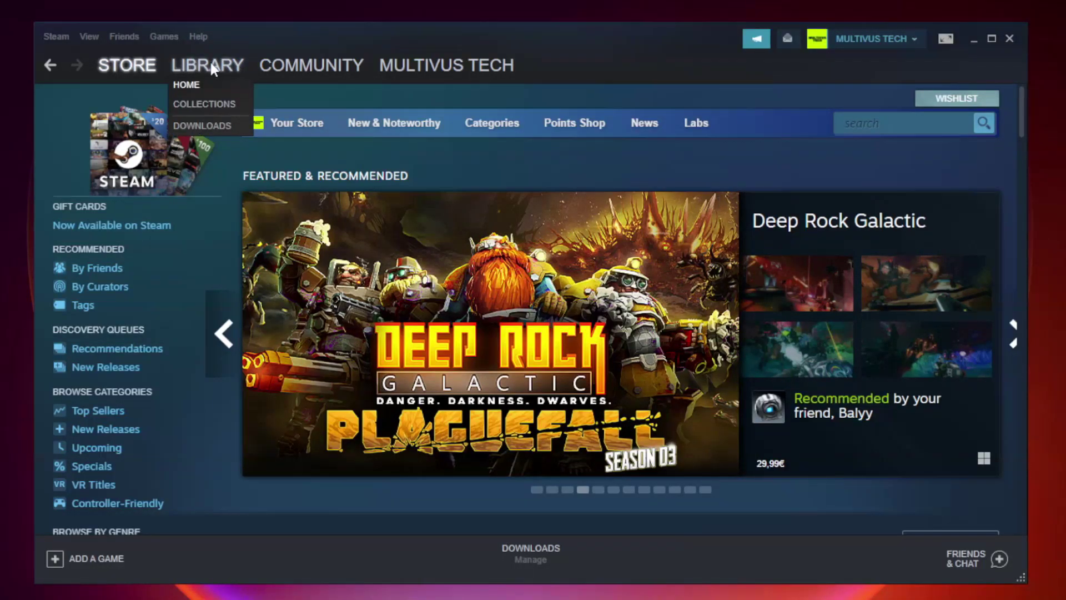
left_click(216, 71)
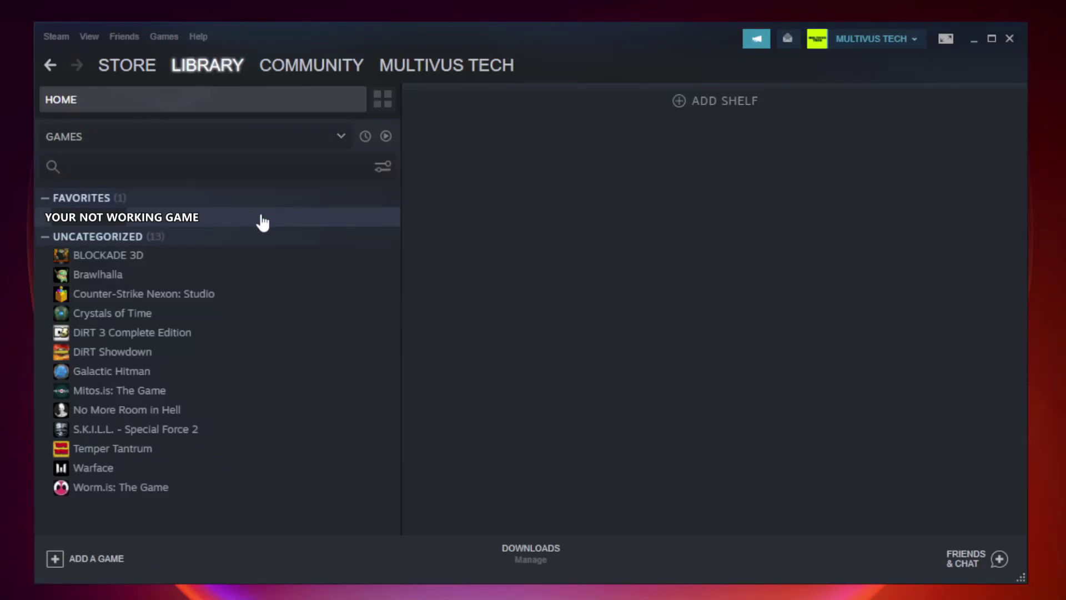
right_click(232, 222)
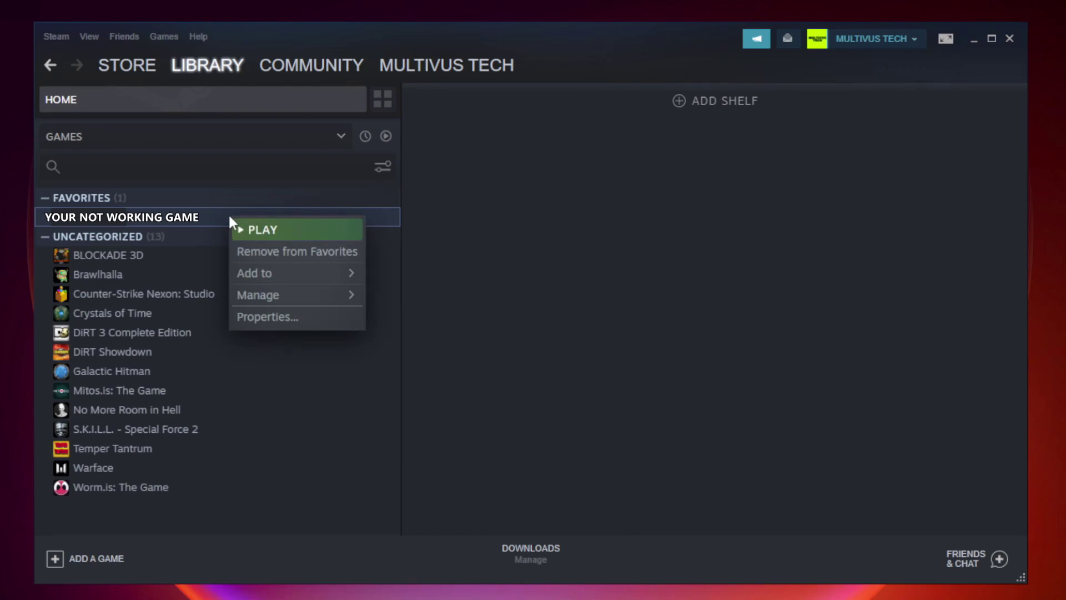
- Verify Unturned's game files from Properties > Local Files, validating all 9192 files
left_click(293, 315)
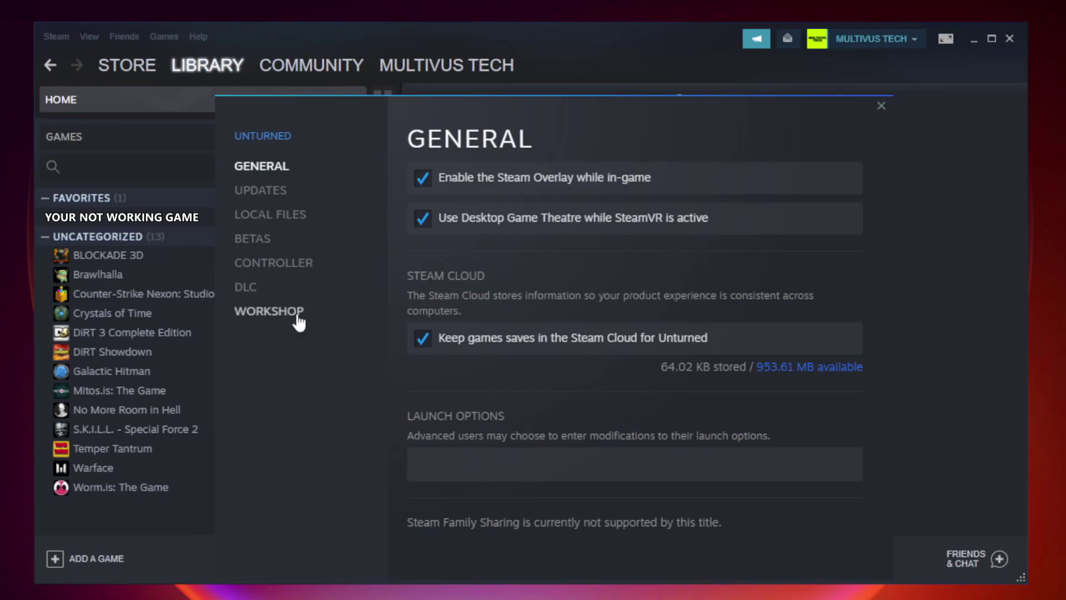
left_click(283, 220)
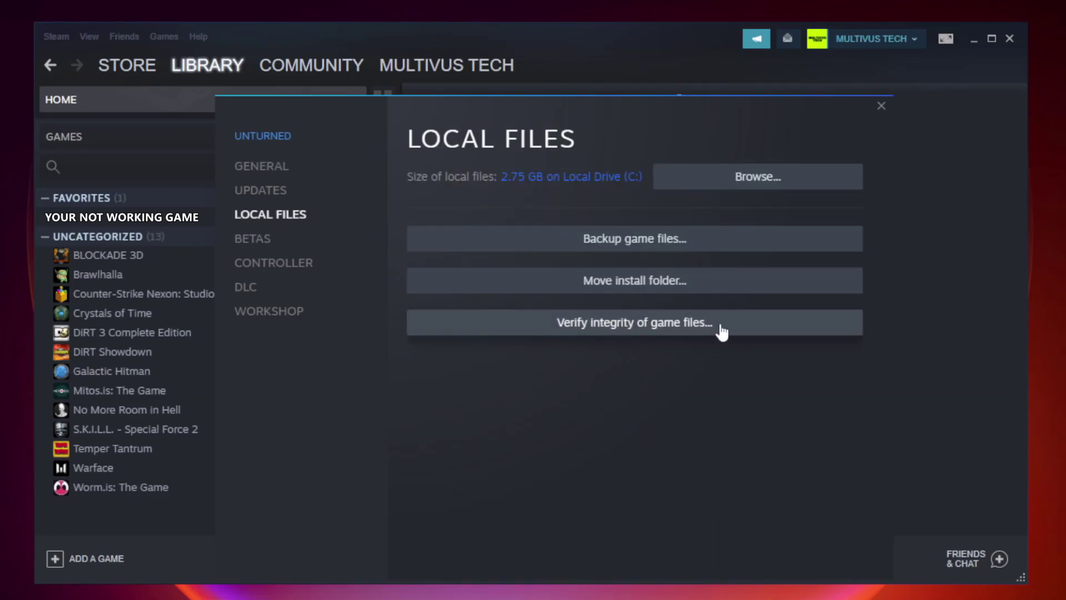
left_click(644, 328)
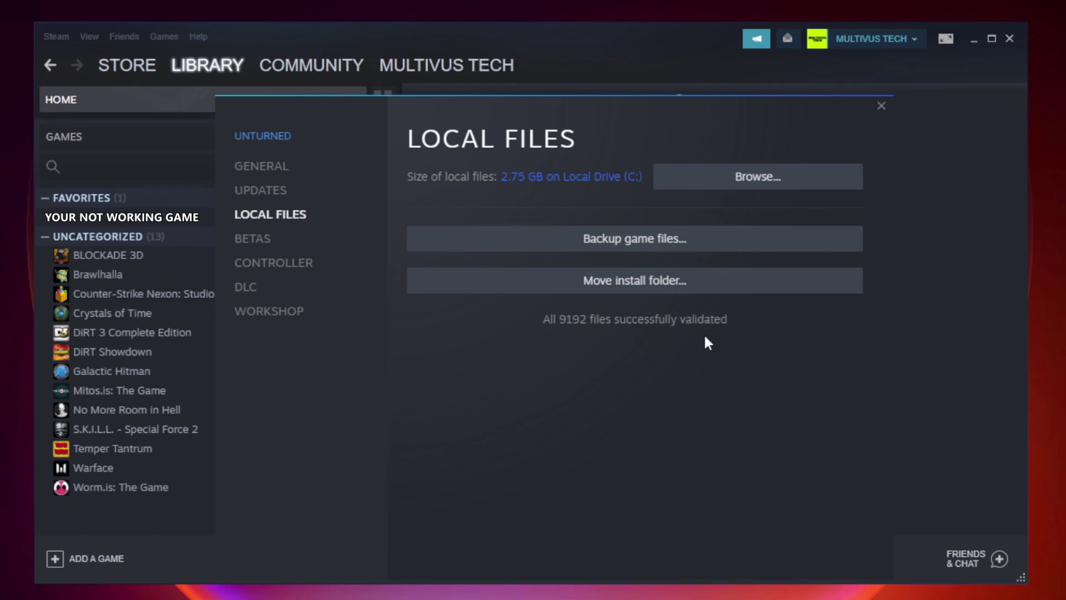
- Browse the game's install folder under Steam\steamapps\common and right-click the game shortcut
left_click(761, 188)
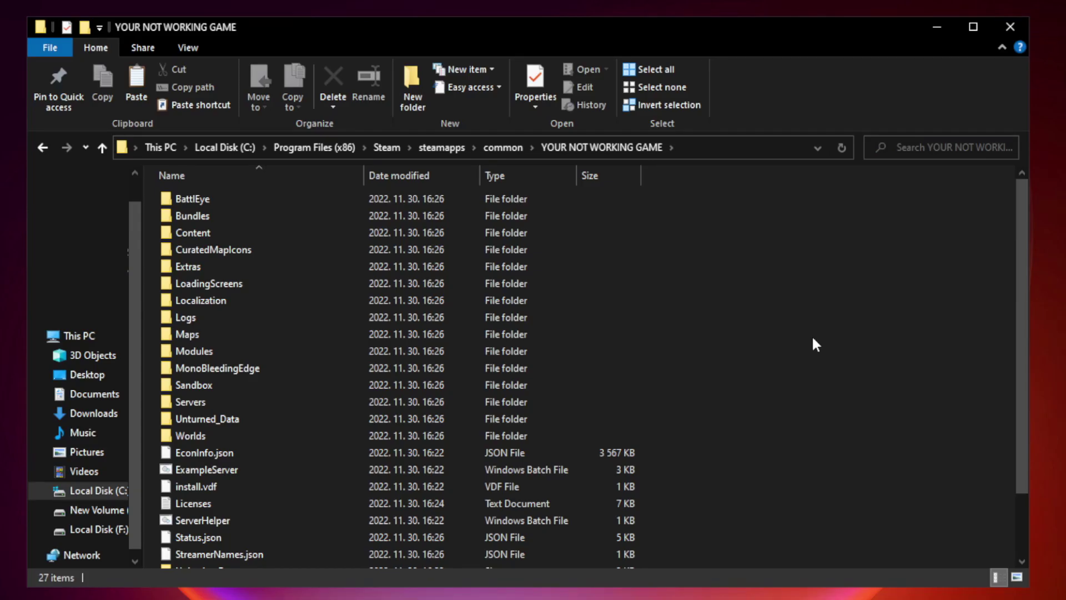
left_click_drag(1023, 291, 1024, 382)
left_click(424, 558)
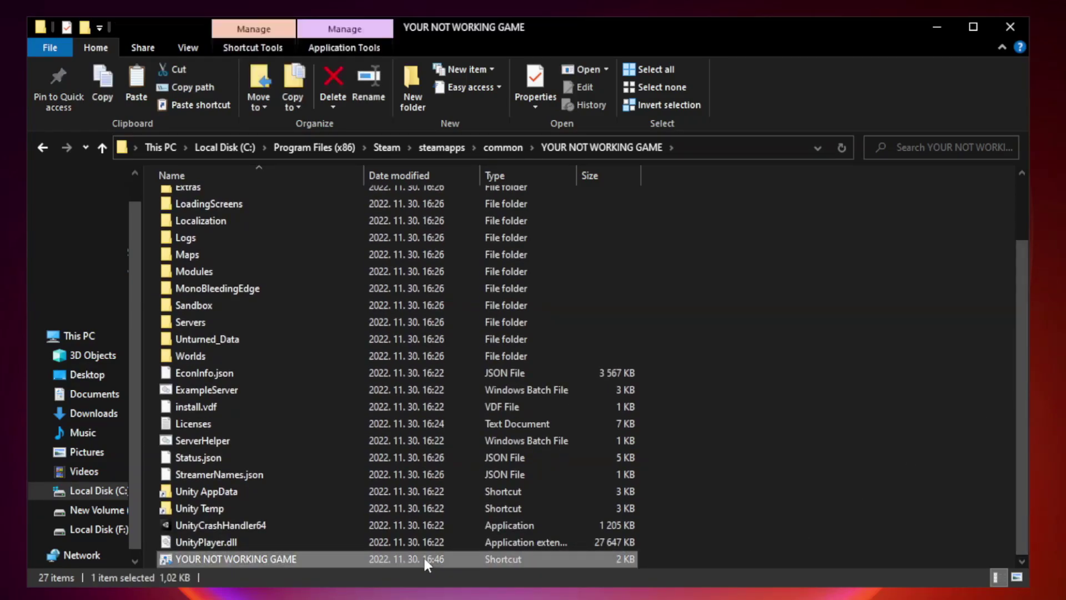
right_click(361, 560)
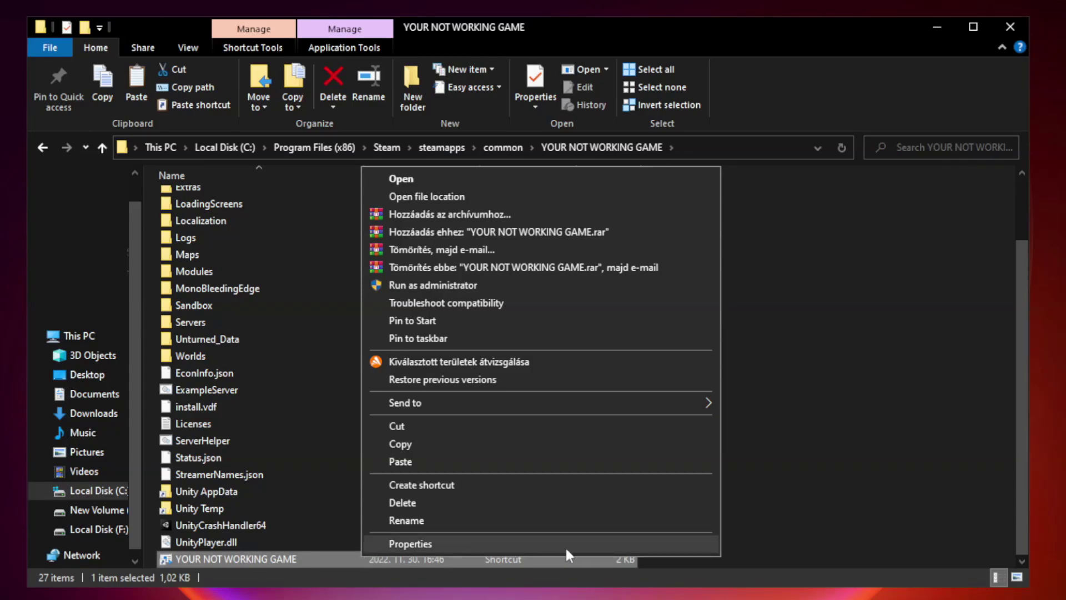
- Set the shortcut to Windows 8 compatibility mode, run as administrator, fullscreen optimizations disabled, and apply
left_click(538, 545)
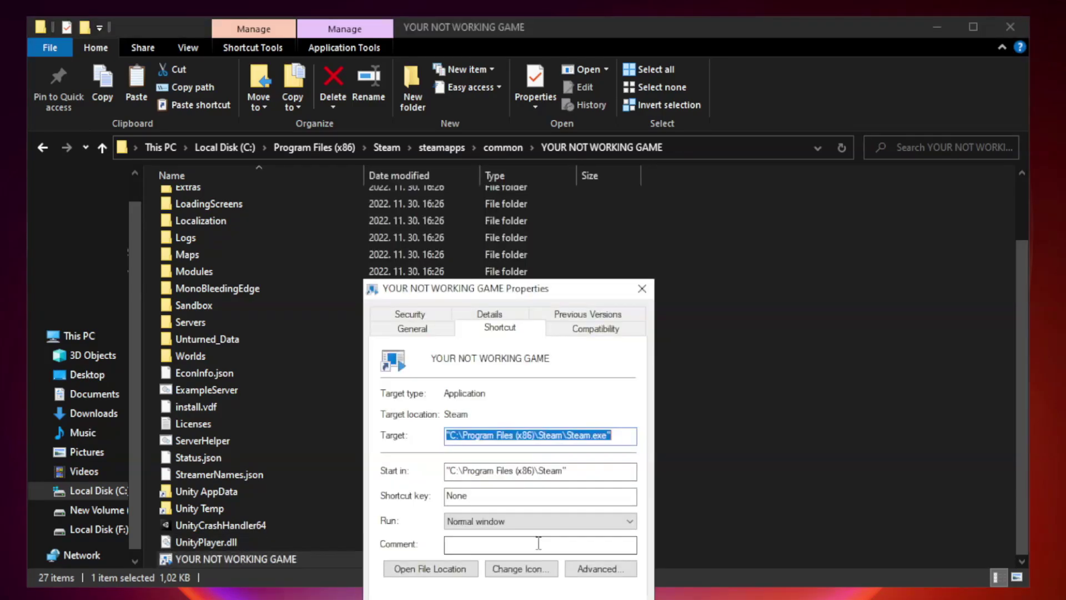
left_click_drag(530, 295, 530, 121)
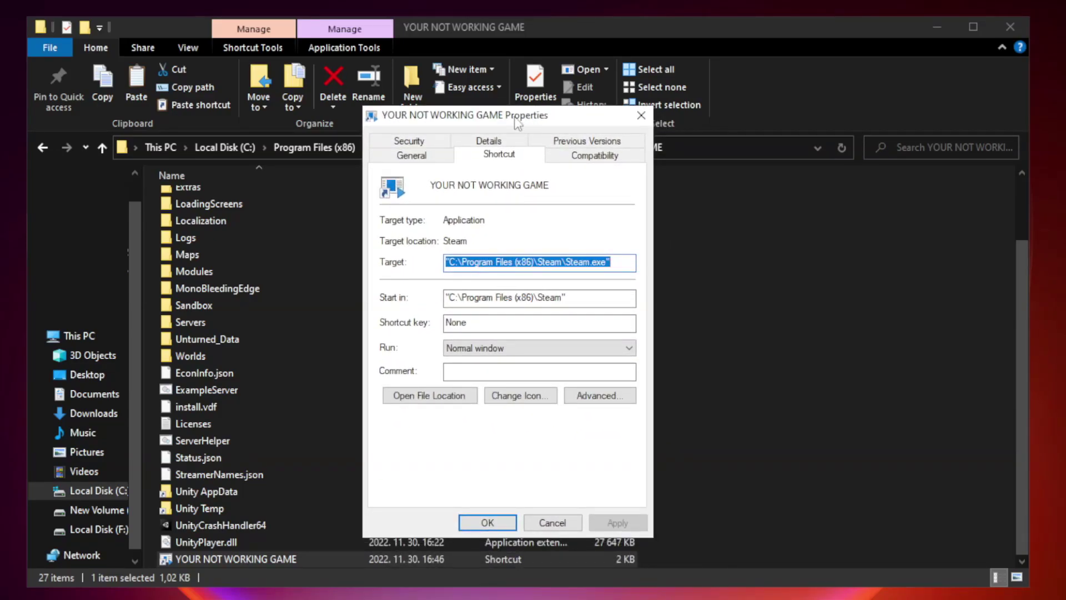
left_click(593, 159)
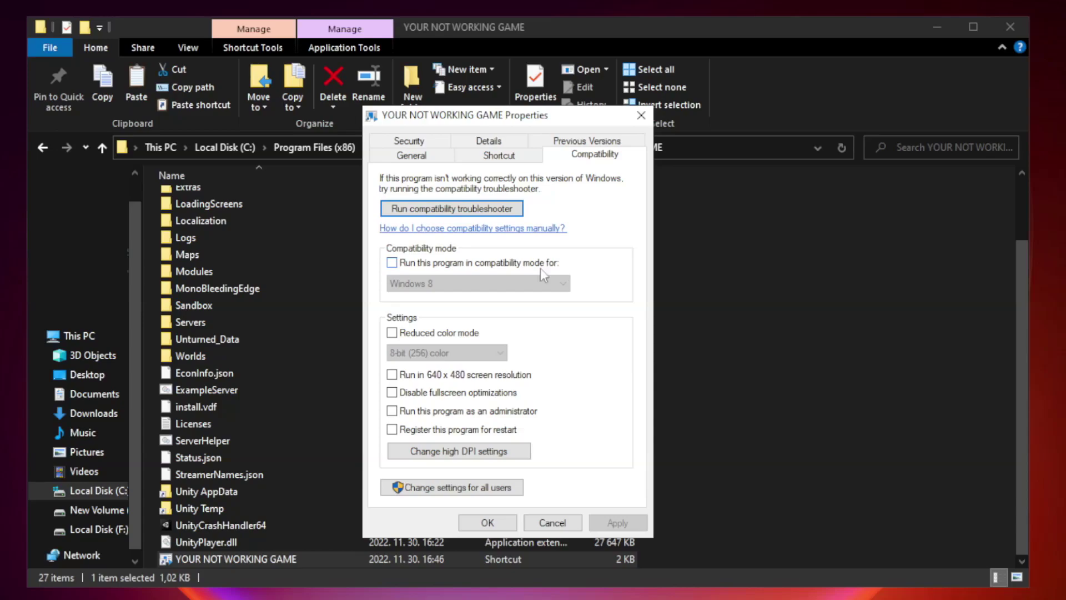
left_click(424, 265)
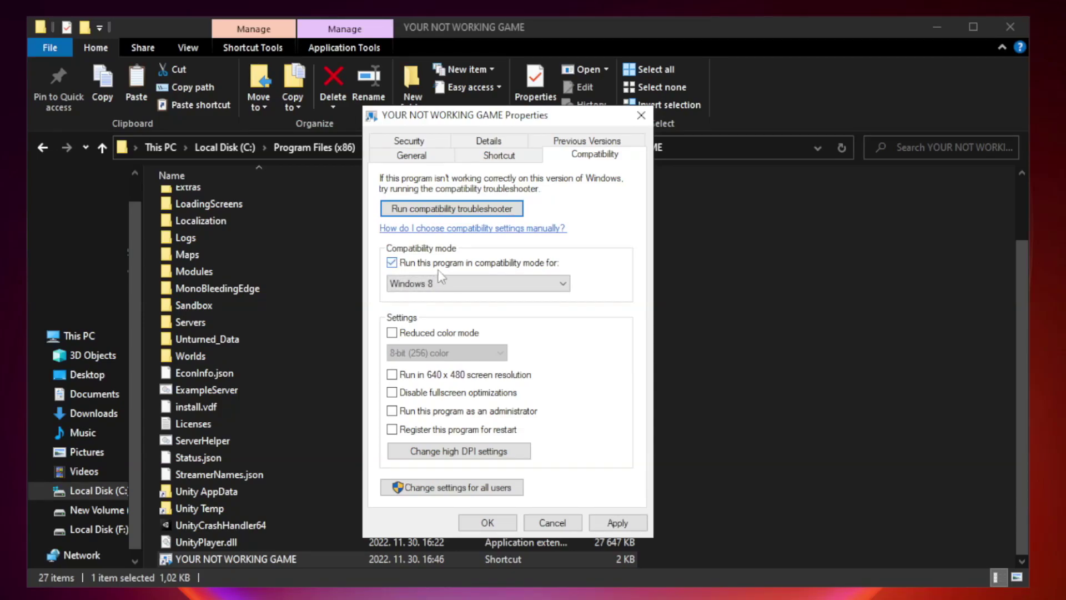
left_click(472, 283)
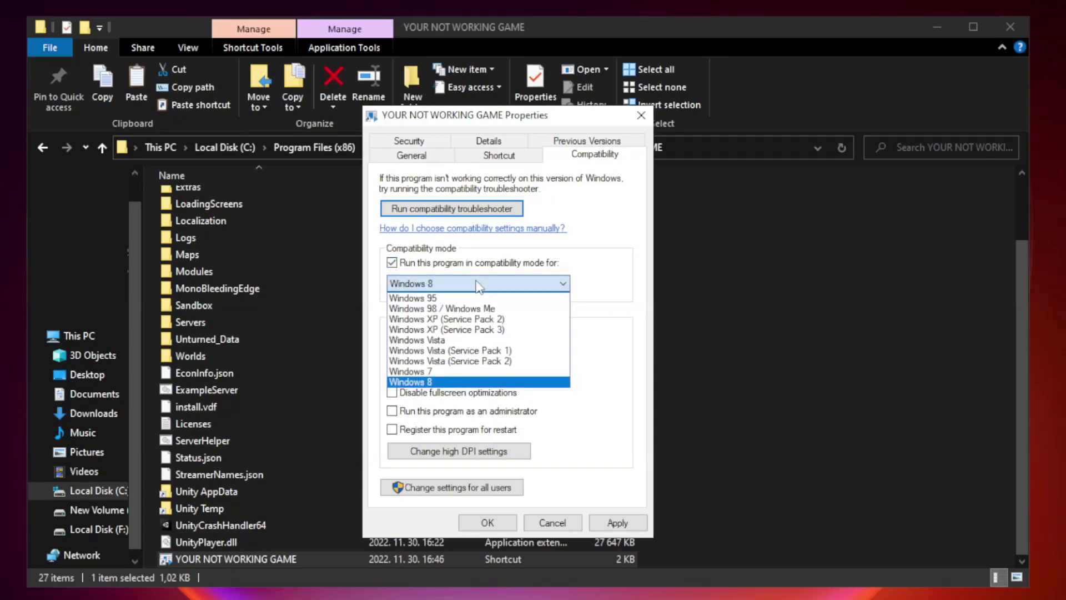
left_click(451, 382)
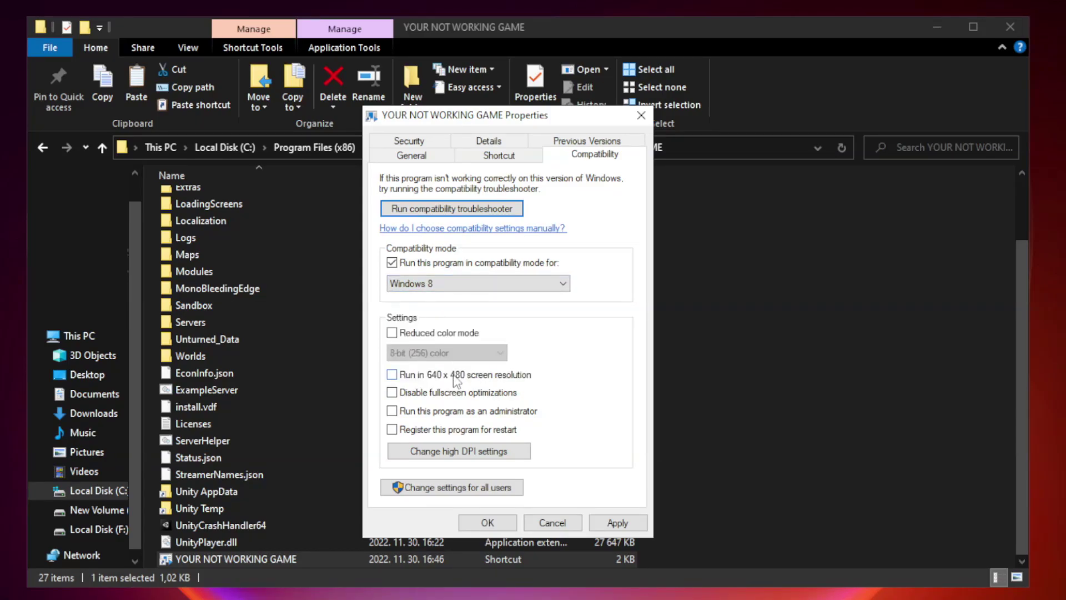
left_click(418, 397)
left_click(419, 415)
left_click(616, 525)
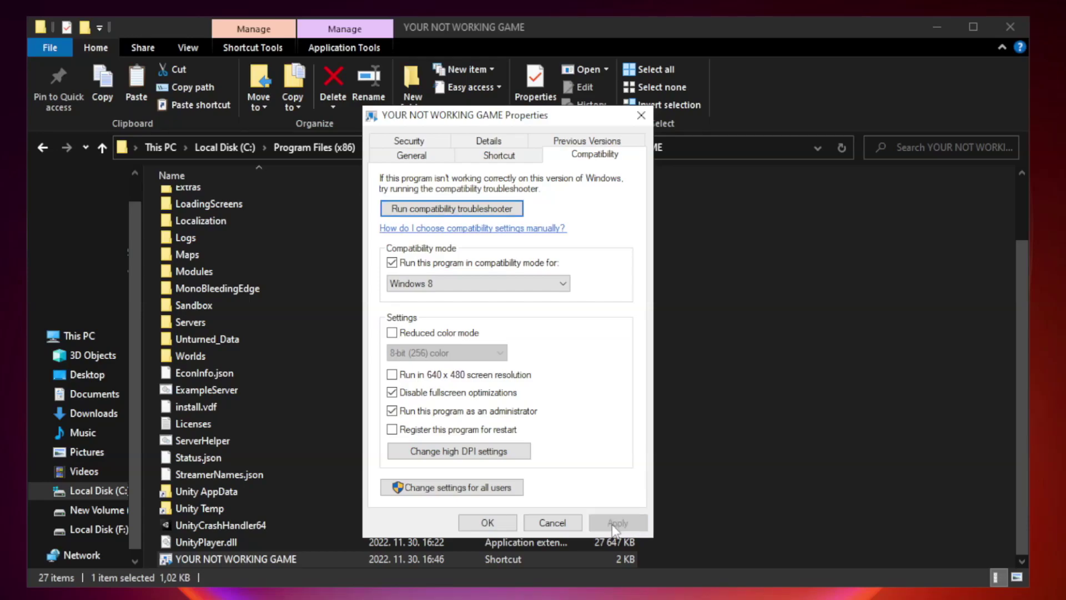
left_click(487, 523)
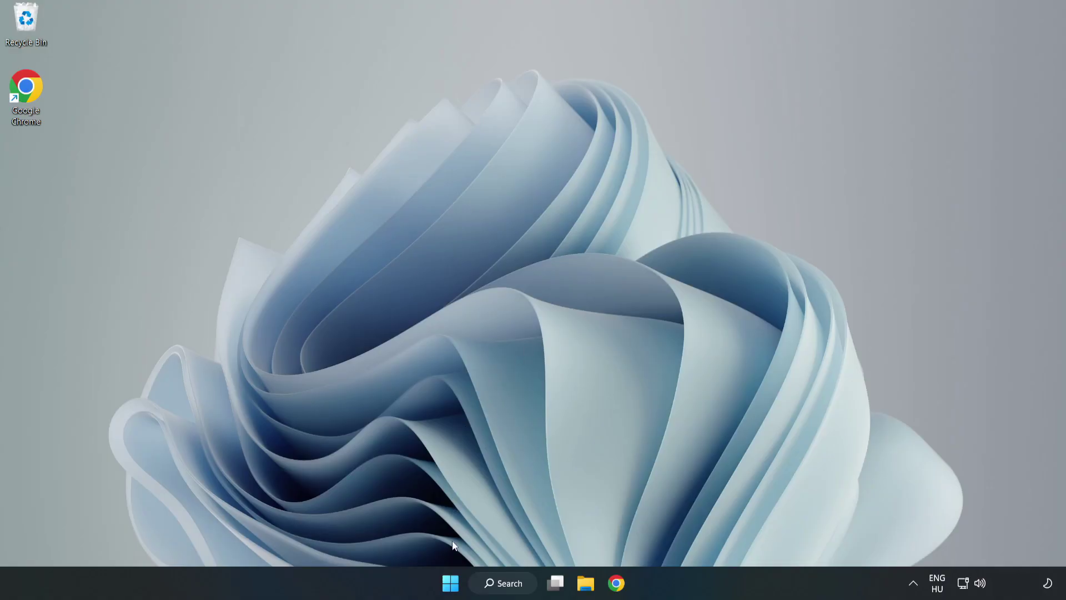
- Launch Task Manager from the Start button menu and show its Startup apps list
right_click(453, 586)
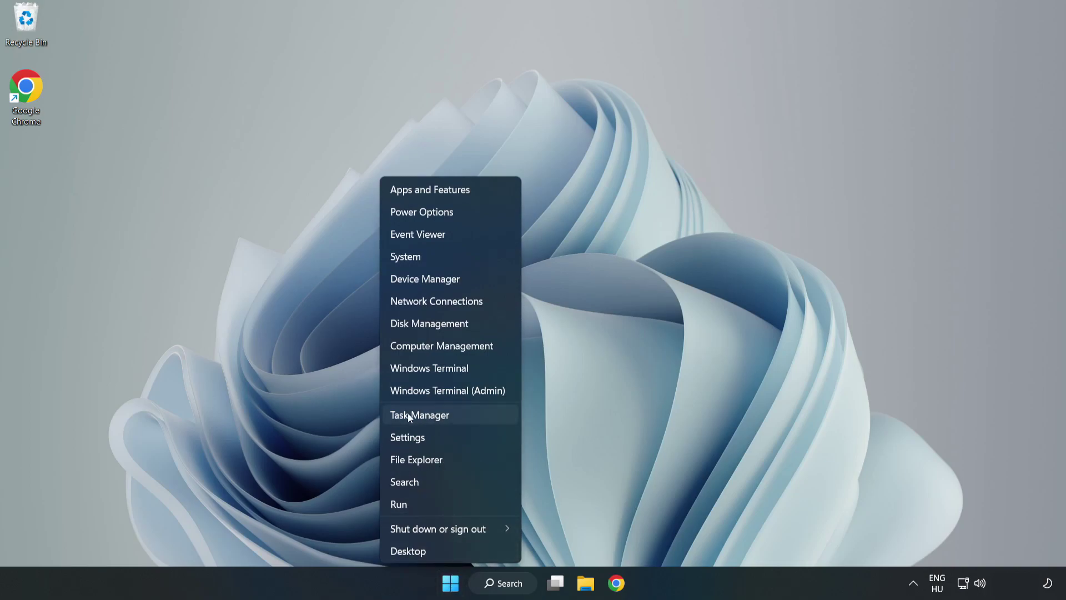
left_click(449, 417)
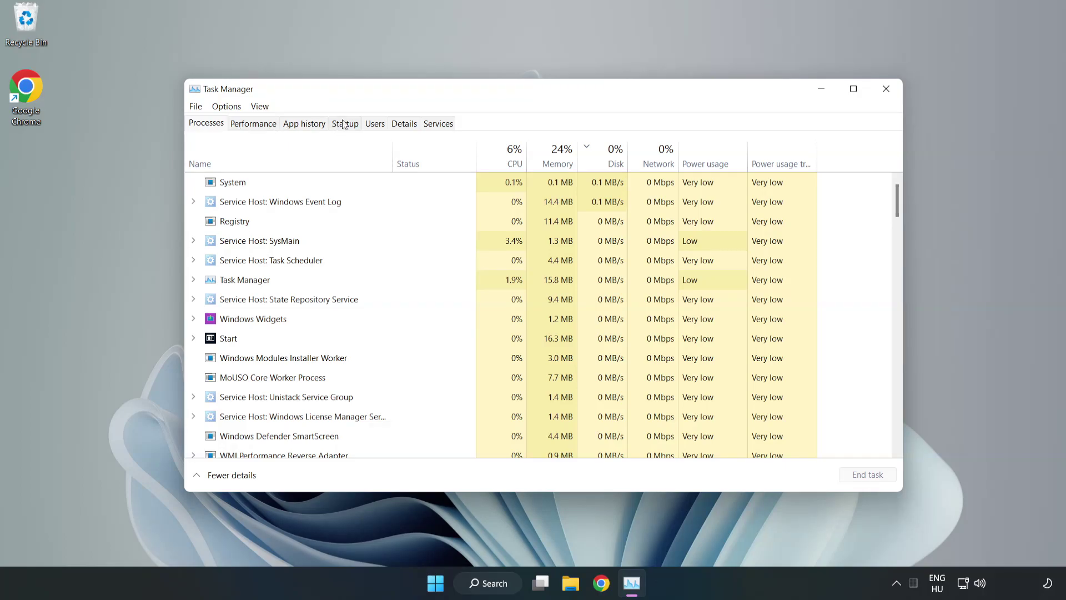
left_click(347, 125)
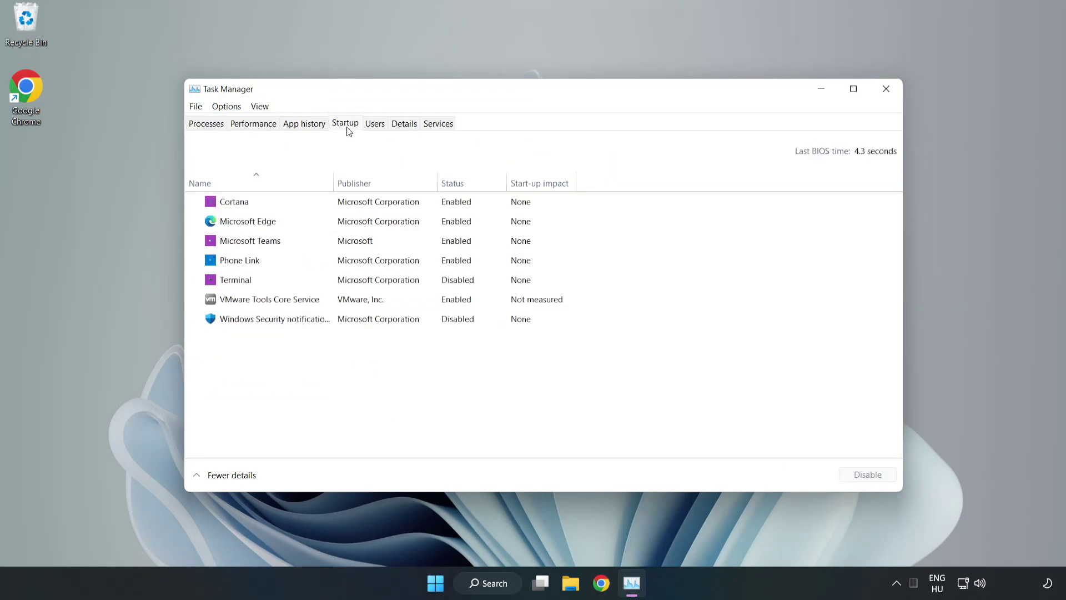
- Disable Cortana, Microsoft Edge, Microsoft Teams and Phone Link at startup, then close Task Manager
left_click(367, 210)
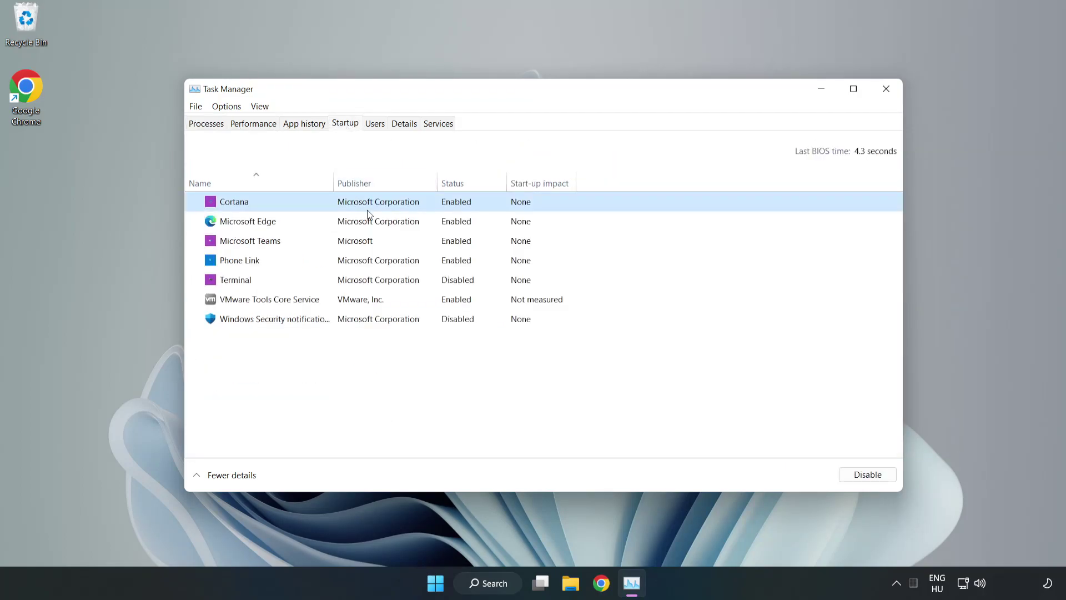
left_click(862, 476)
left_click(460, 219)
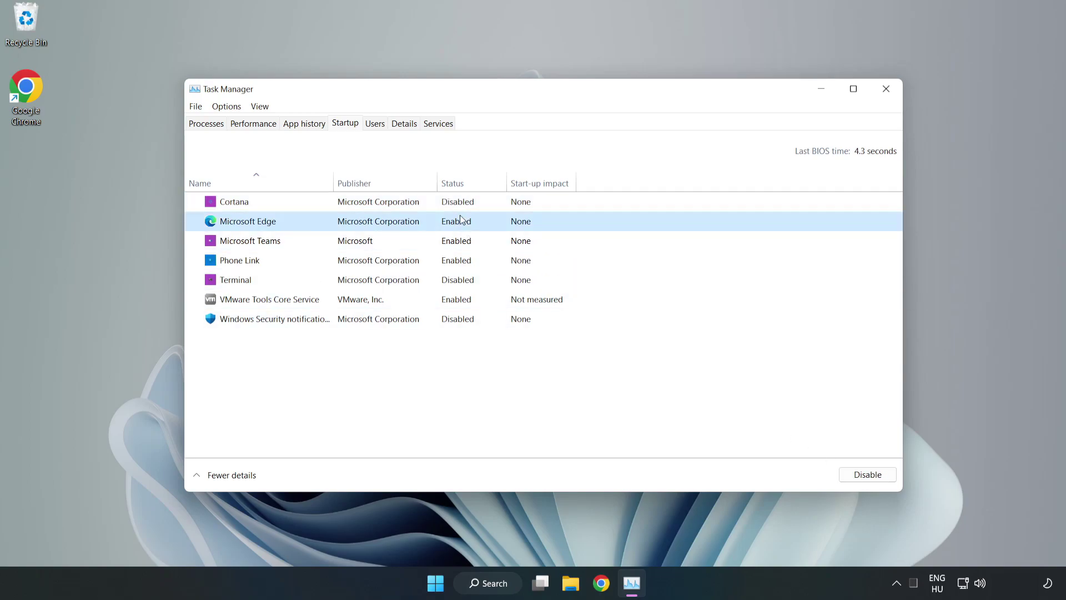
left_click(865, 475)
left_click(372, 245)
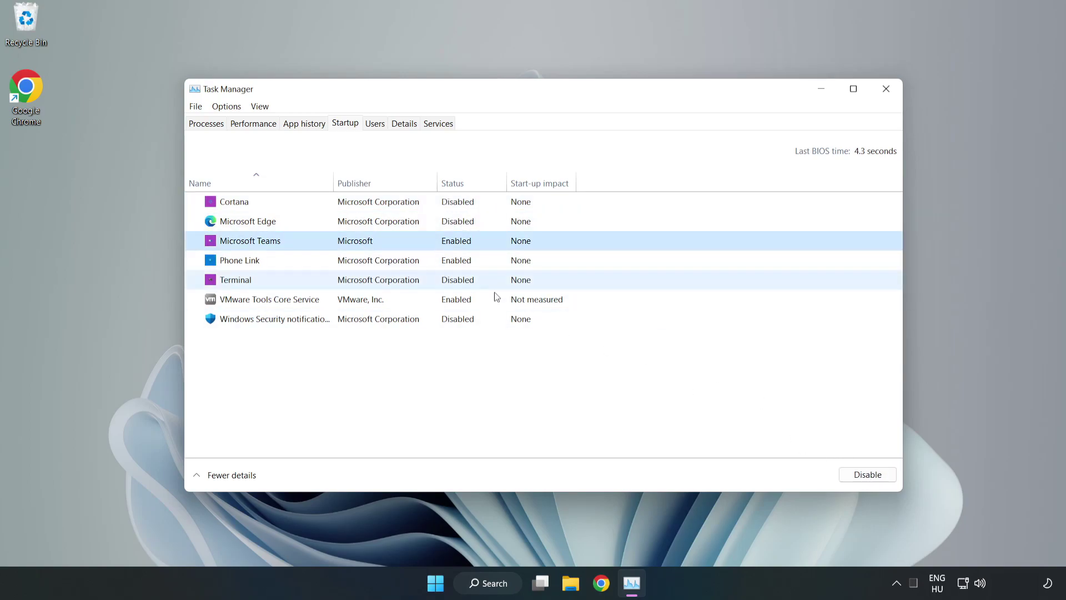
left_click(865, 475)
left_click(356, 263)
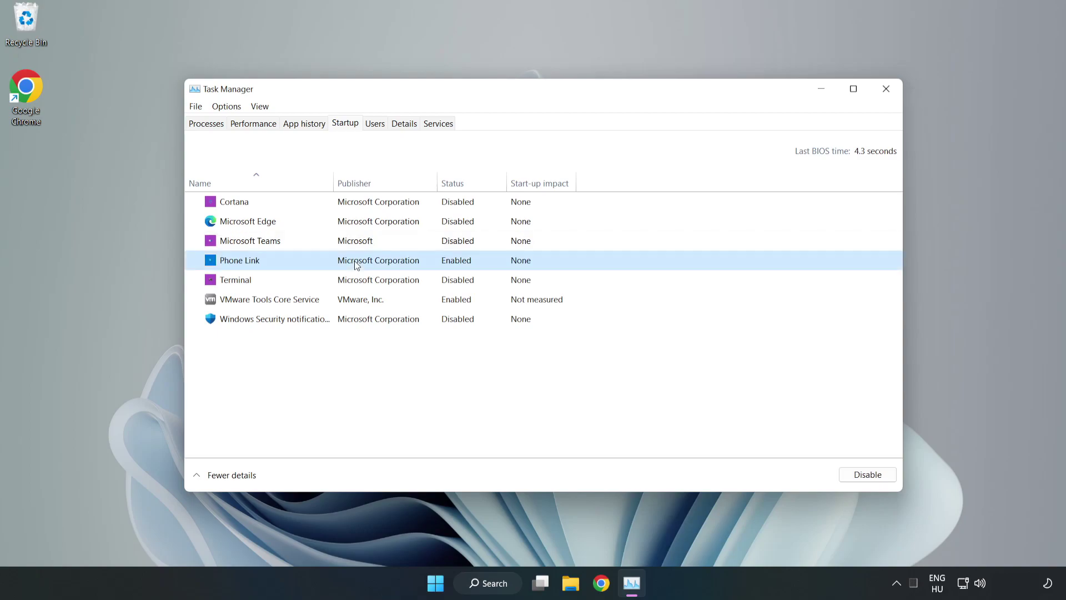
left_click(887, 478)
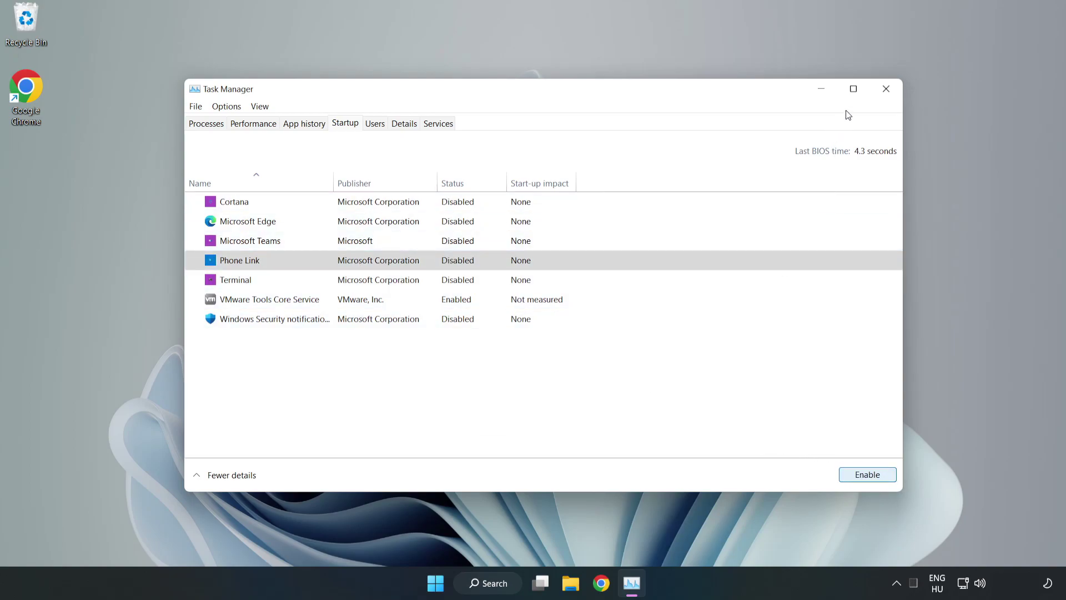
left_click(887, 89)
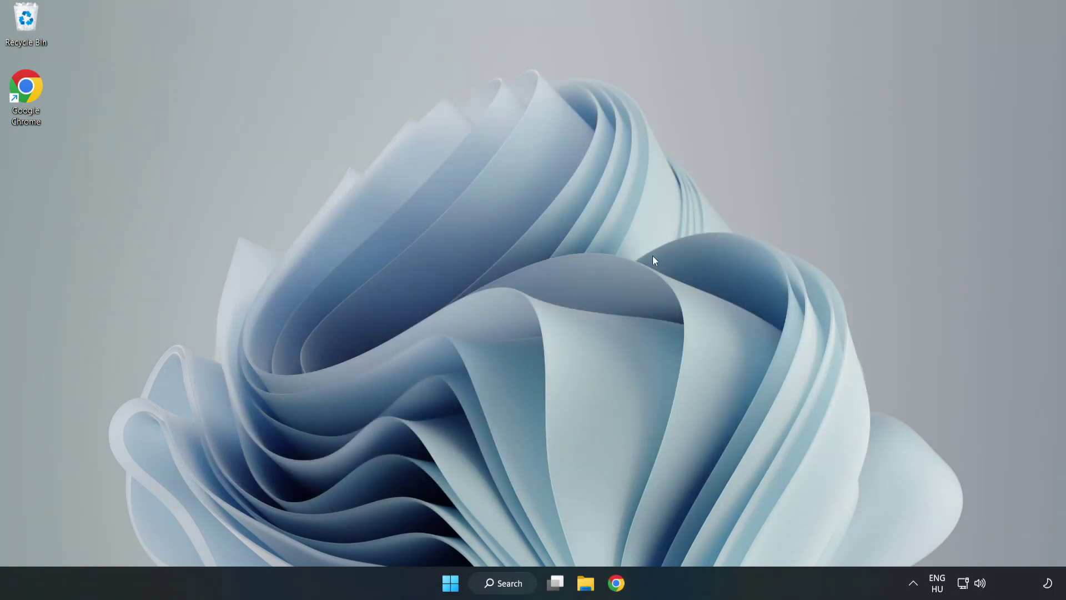
- Download the DirectX End-User Runtime web installer dxwebsetup.exe in Chrome and run it
left_click(615, 586)
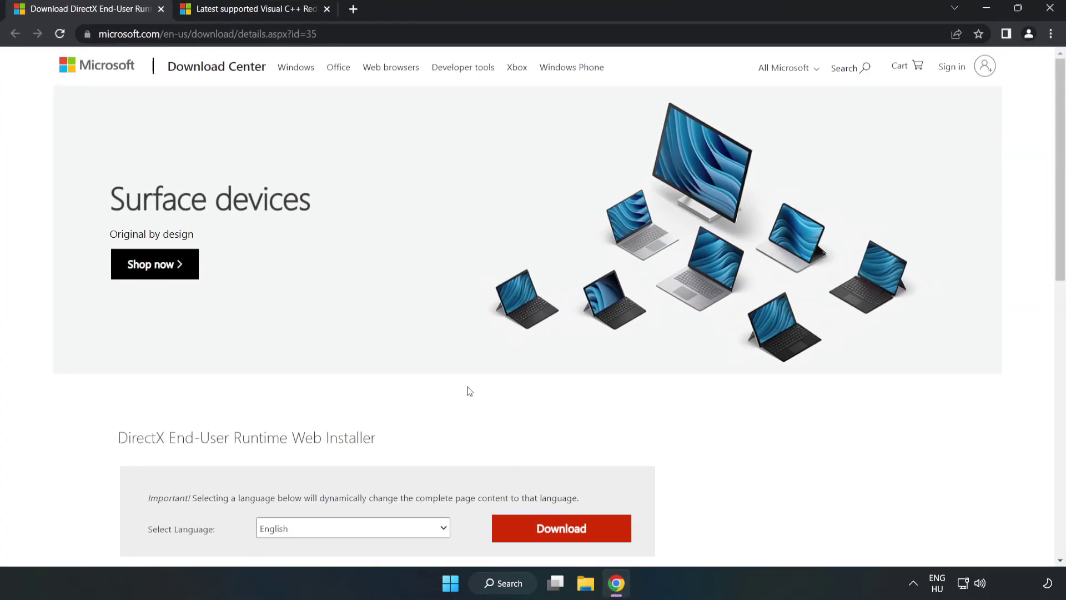
left_click(125, 32)
key("End")
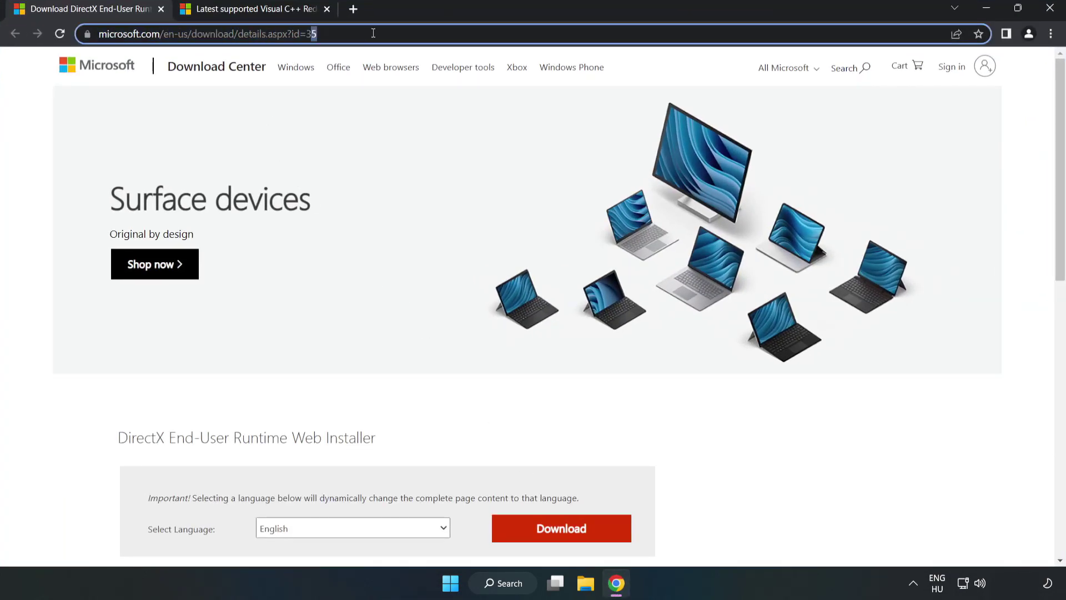
left_click(44, 127)
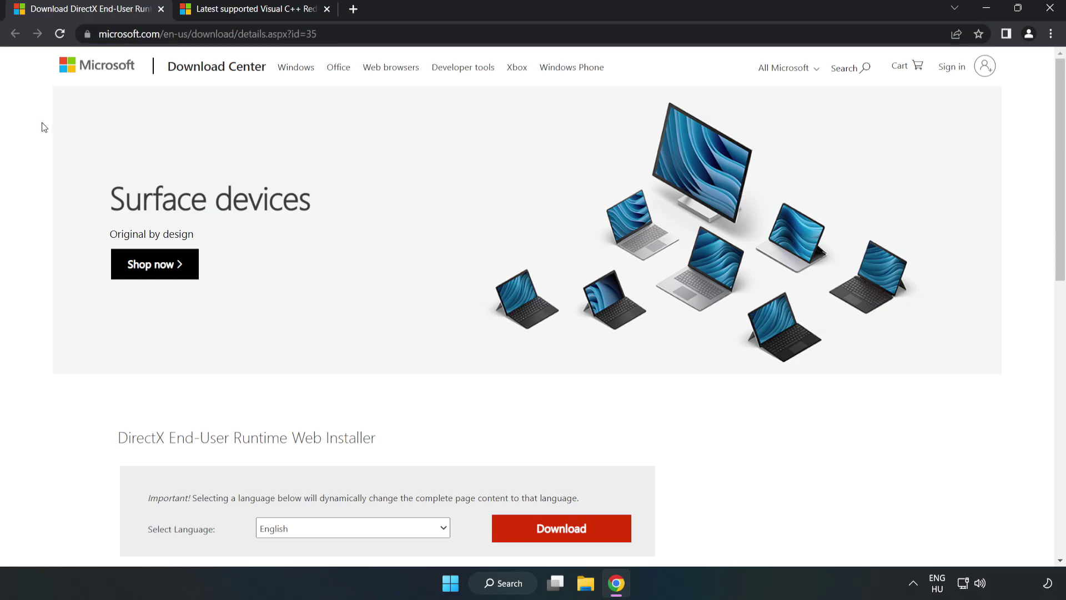
scroll(45, 127, "down", 3)
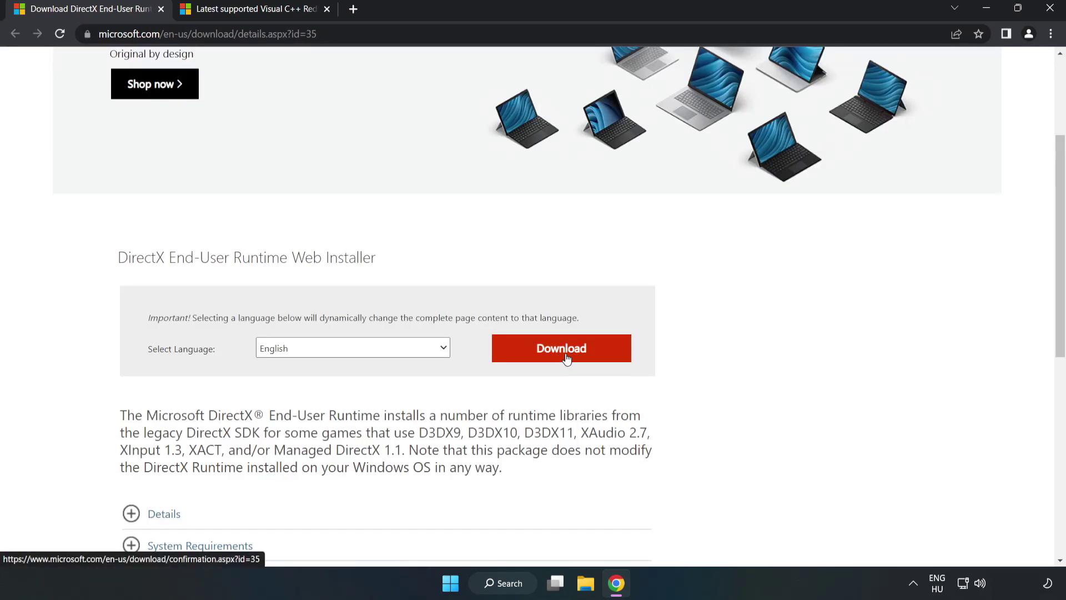
left_click(567, 359)
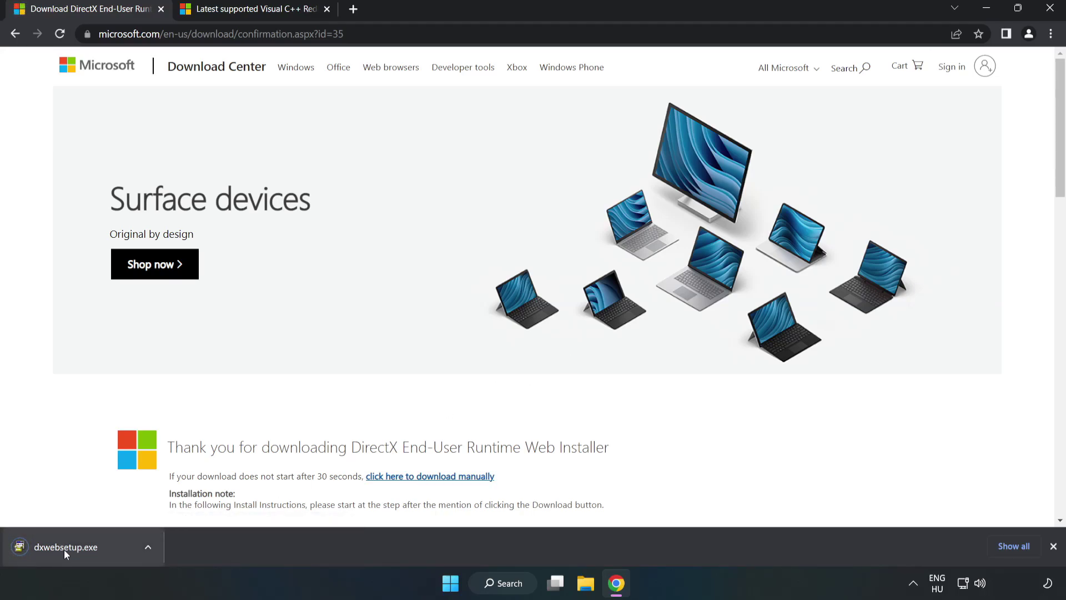
left_click(78, 548)
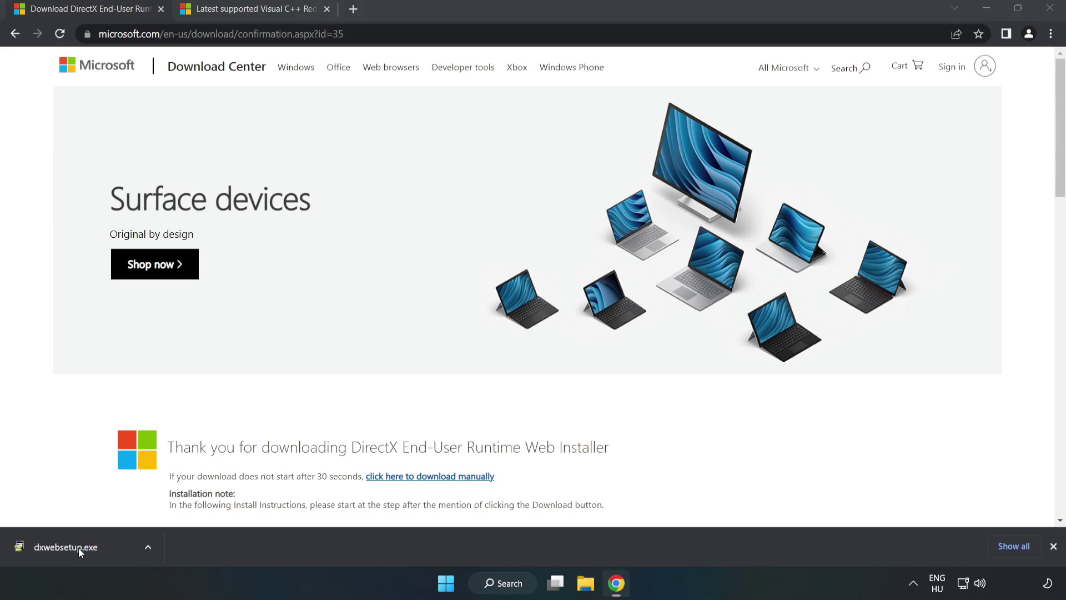
- Run DirectX Setup to Finish, accepting the licence and leaving the Bing Bar uninstalled
left_click_drag(244, 86, 520, 179)
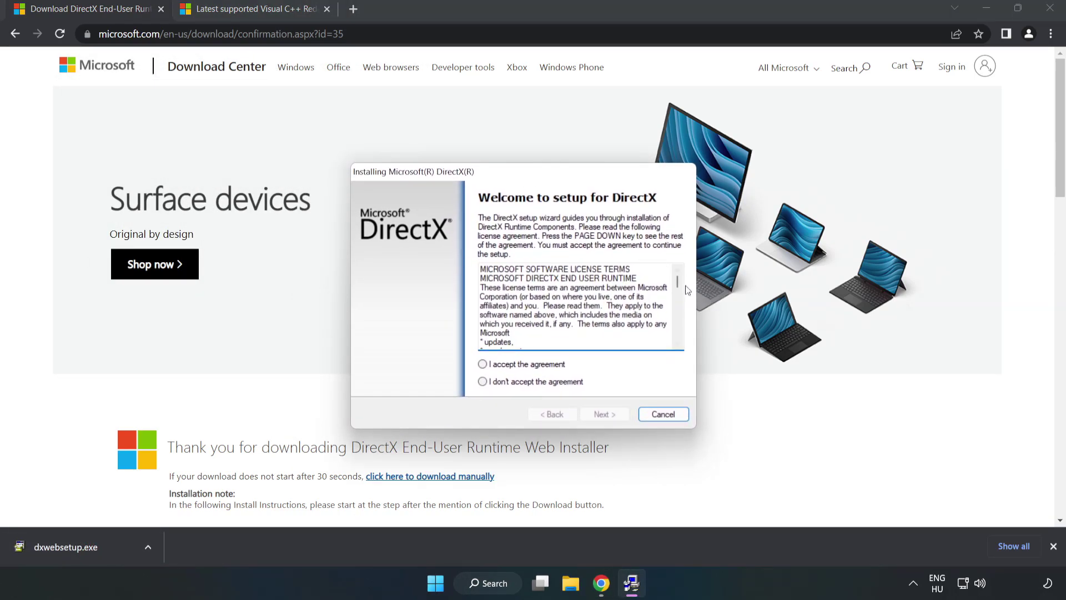
left_click_drag(678, 283, 671, 342)
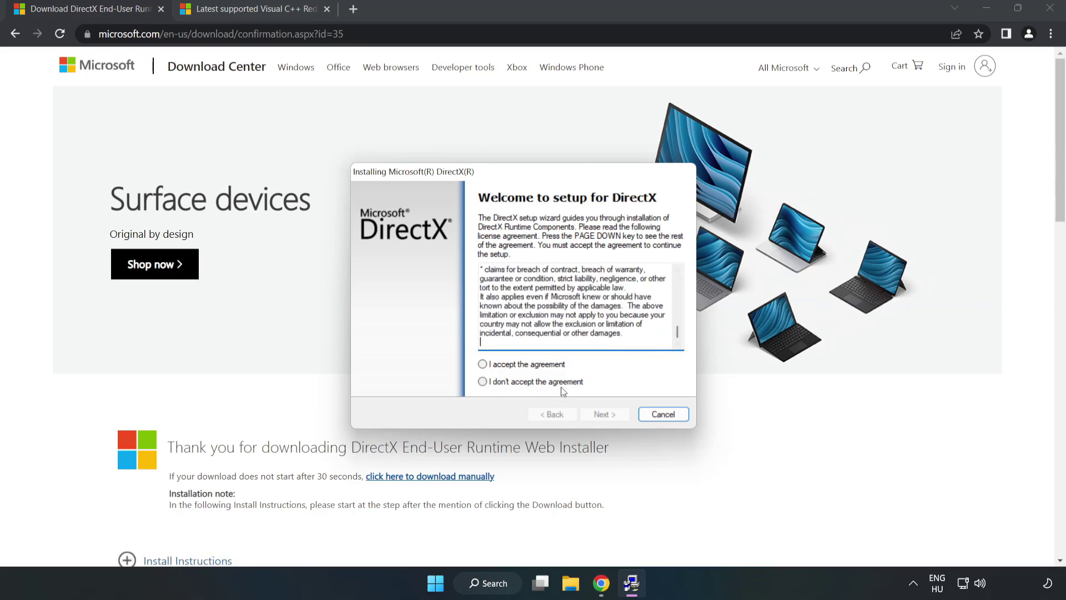
left_click(493, 367)
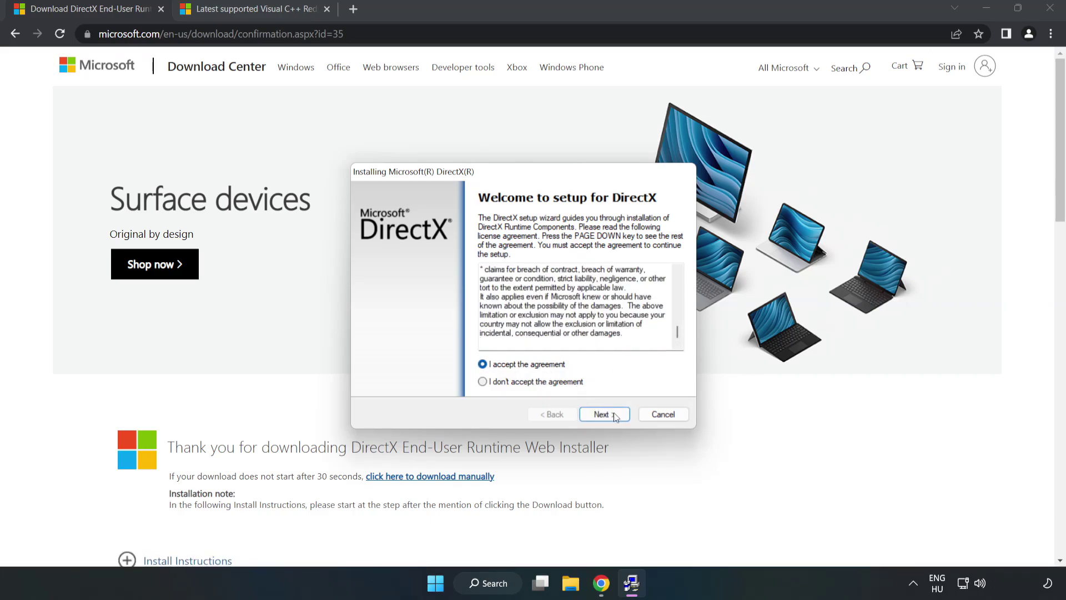
left_click(609, 418)
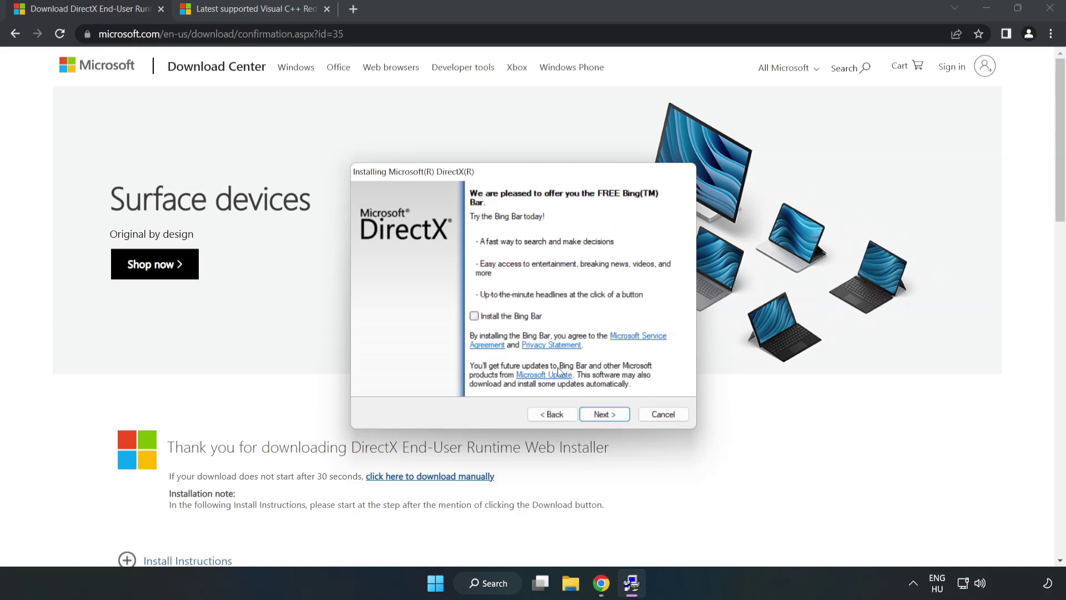
left_click(613, 416)
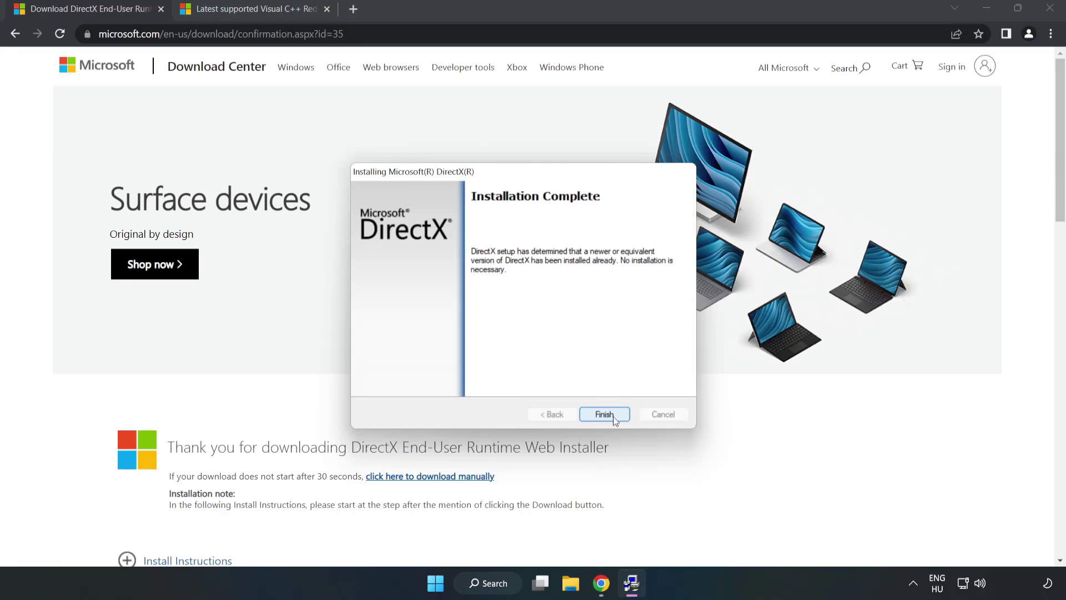
left_click(611, 416)
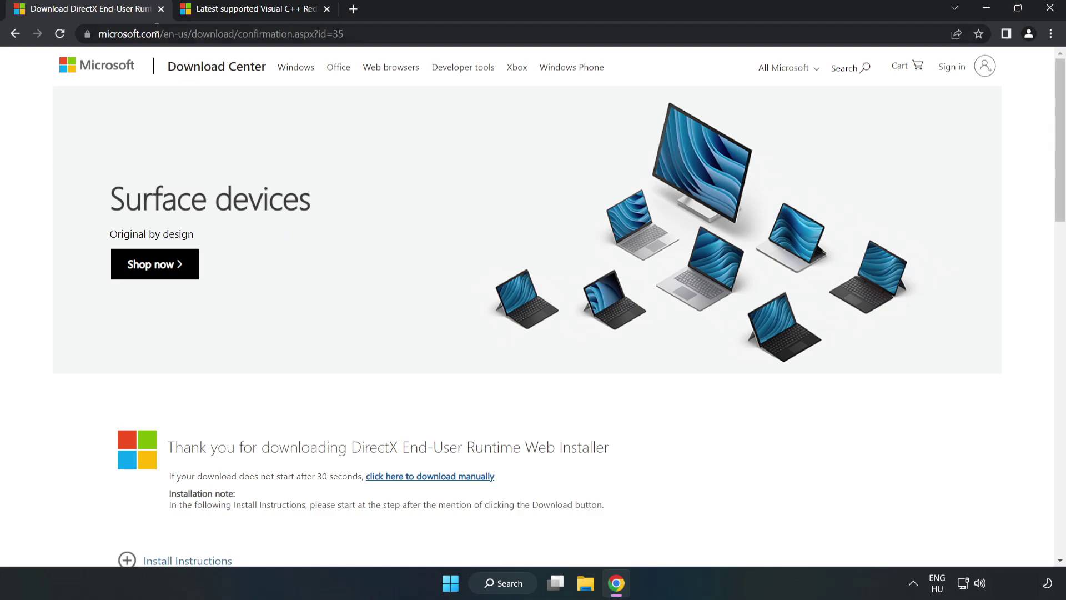
- Close the DirectX tab and scroll the Visual C++ page to its download table
left_click(161, 9)
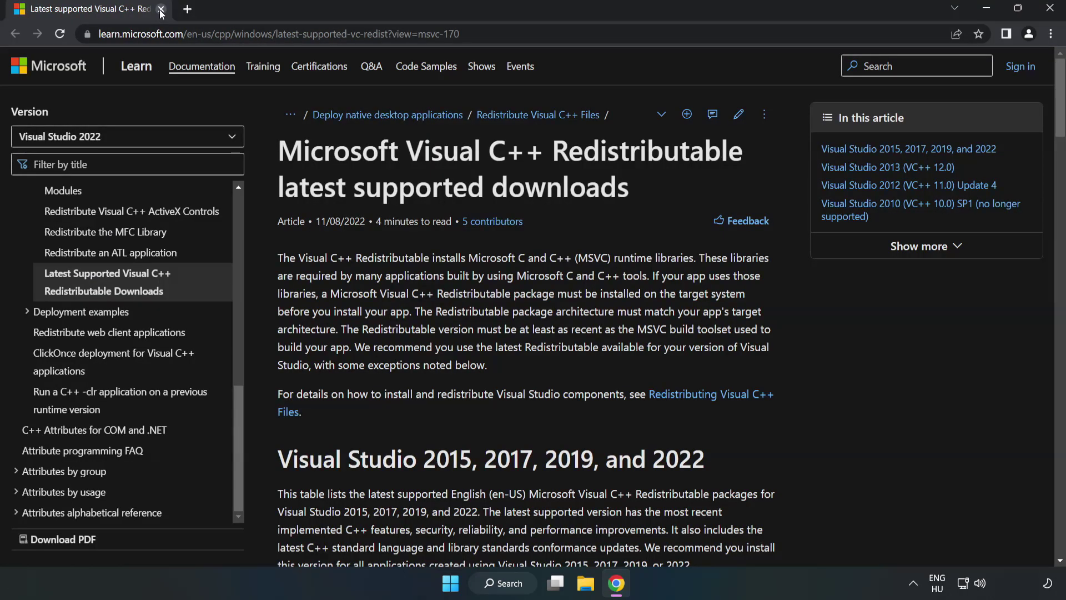
left_click_drag(460, 34, 468, 64)
left_click(423, 199)
scroll(425, 200, "down", 5)
scroll(428, 205, "down", 2)
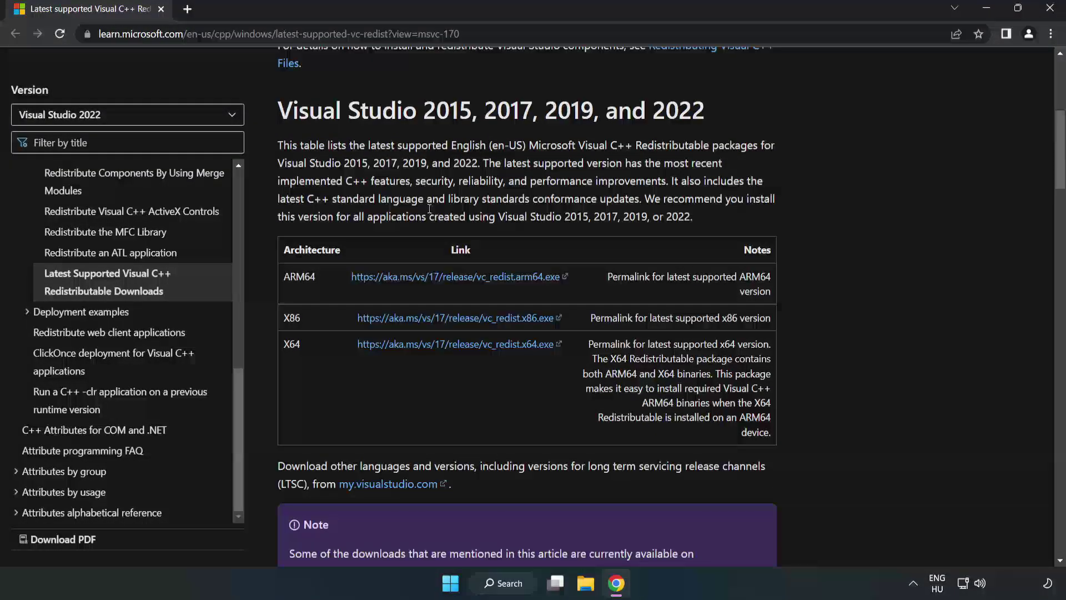
scroll(326, 196, "up", 2)
- Download the ARM64, x86 and x64 Visual Studio 2015–2022 vc_redist installers
left_click_drag(277, 111, 701, 118)
left_click(701, 117)
left_click(430, 279)
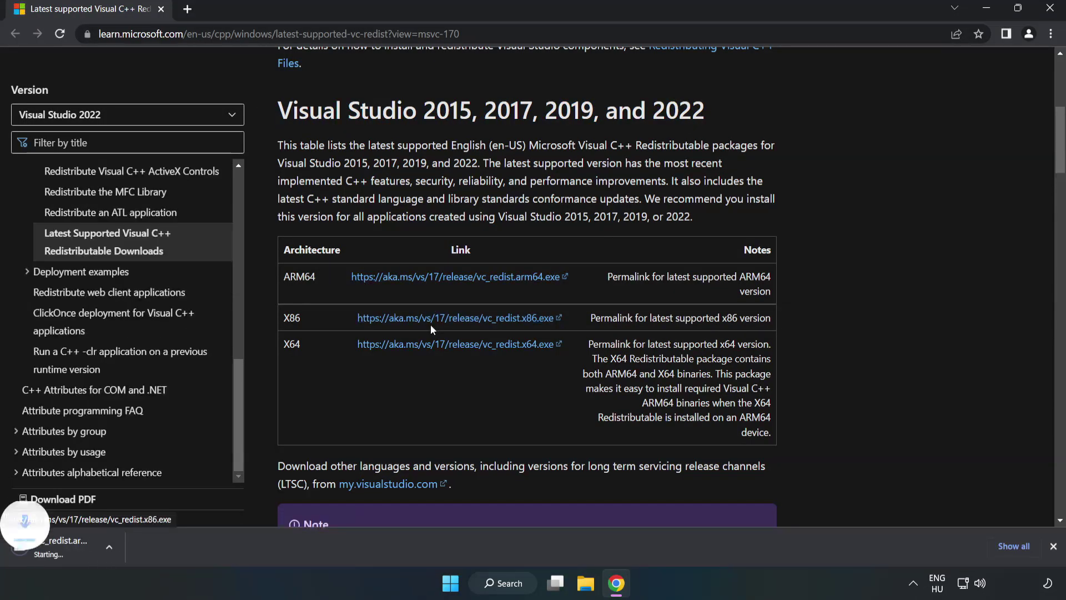
left_click(432, 320)
left_click(449, 349)
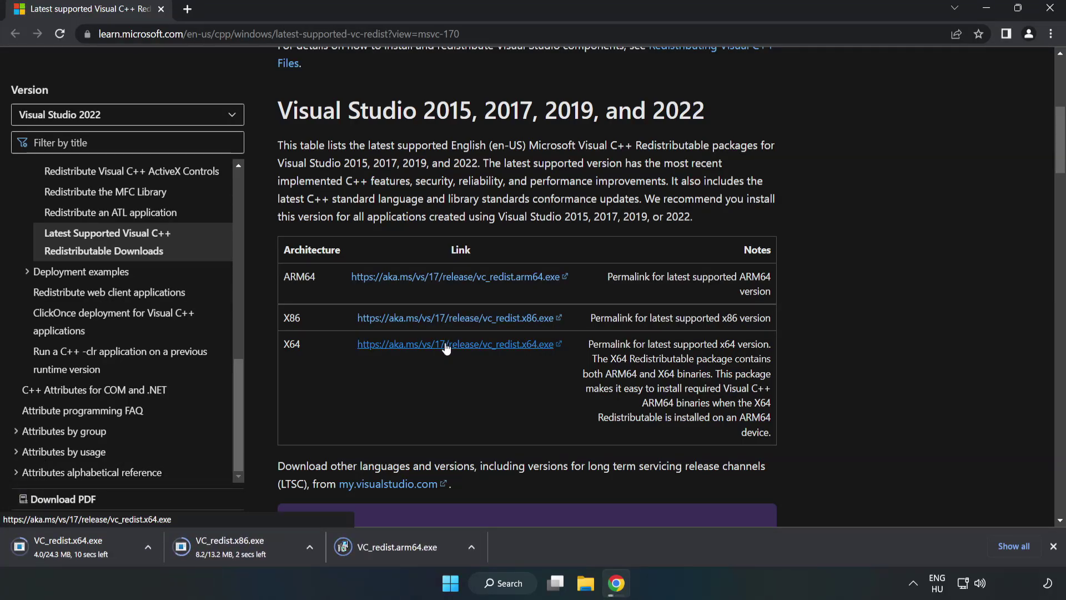
- Try installing VC_redist.arm64.exe, dismiss the unsupported-processor failure, and launch VC_redist.x86.exe
left_click(407, 548)
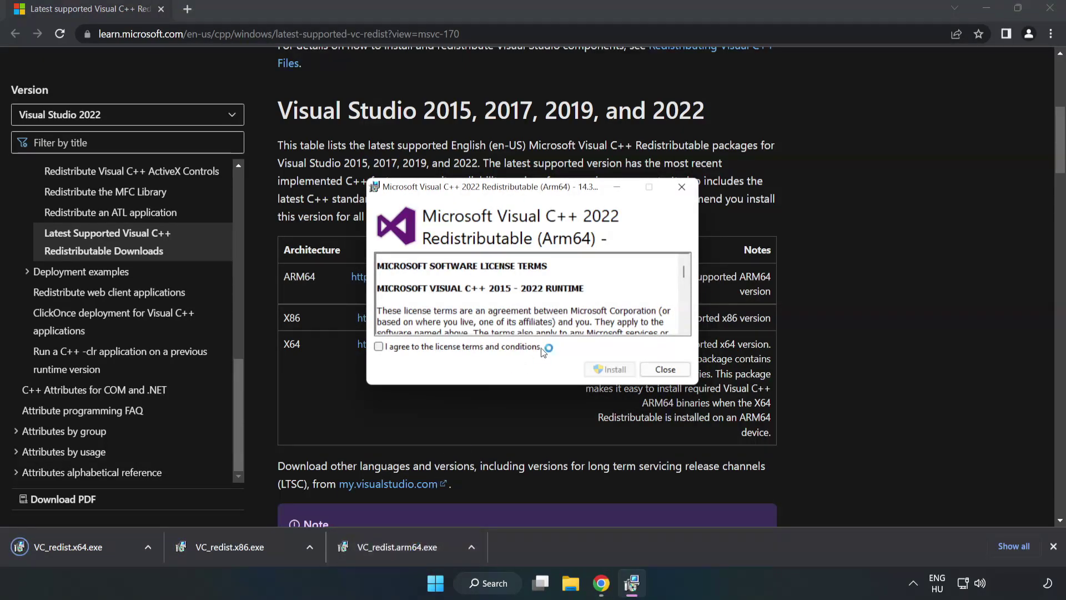
scroll(684, 272, "down", 2)
left_click_drag(684, 272, 685, 320)
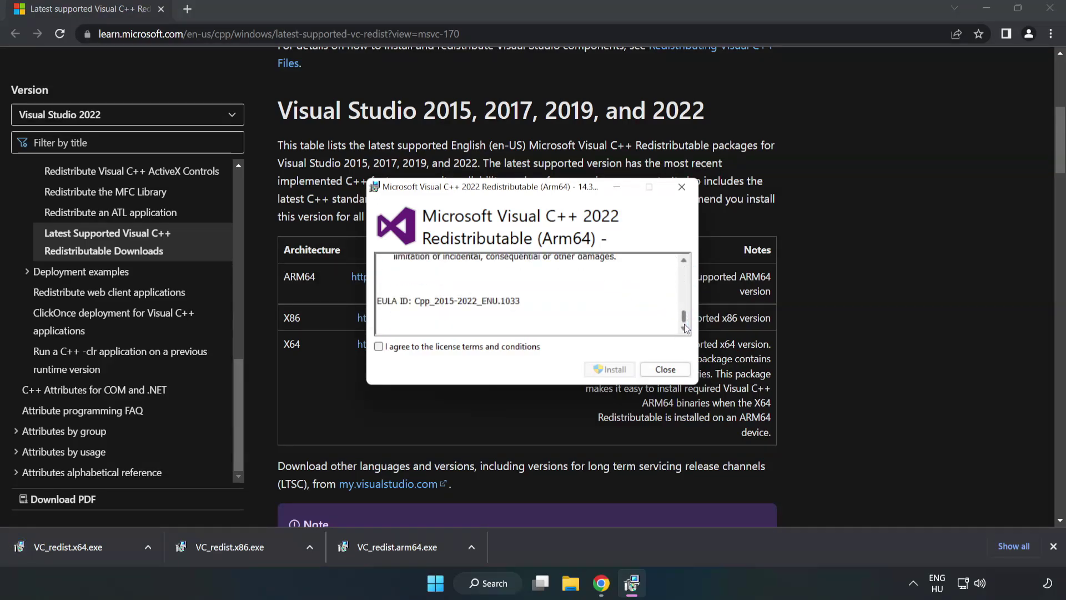
left_click(379, 347)
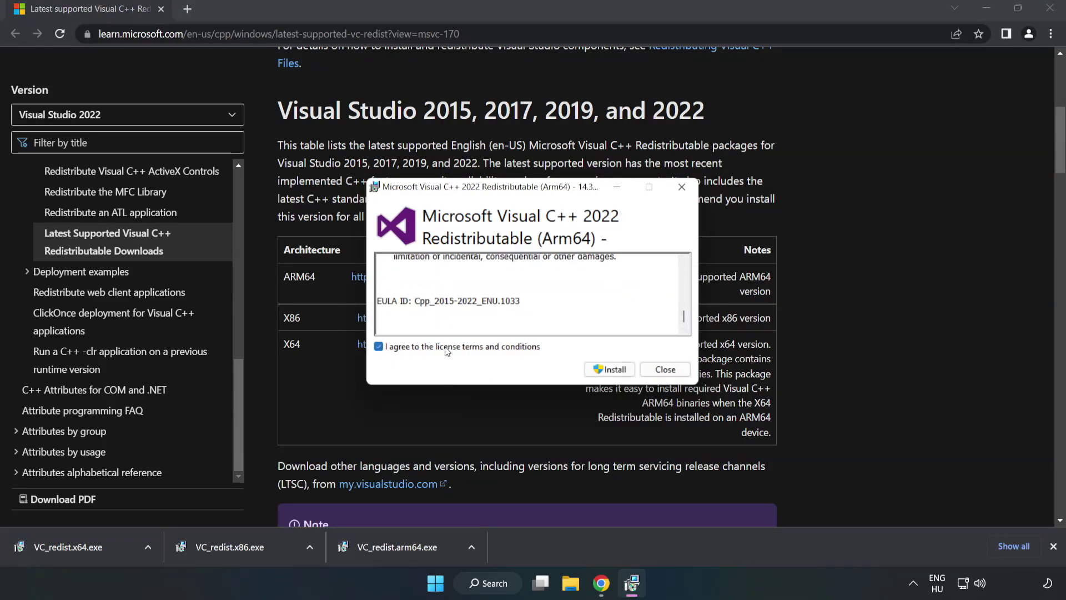
left_click(611, 370)
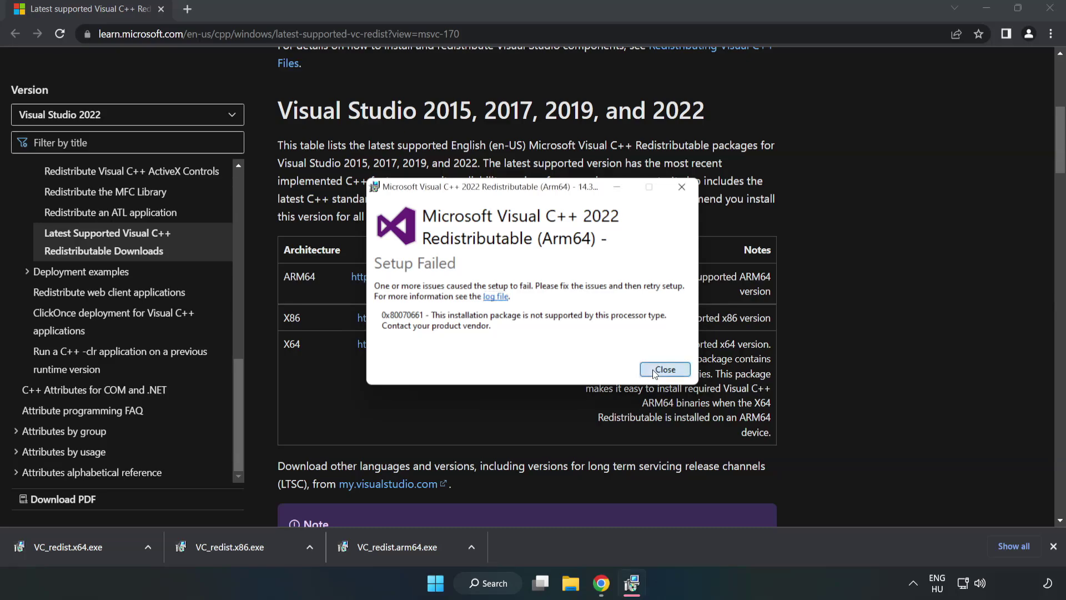
left_click(665, 369)
left_click(235, 548)
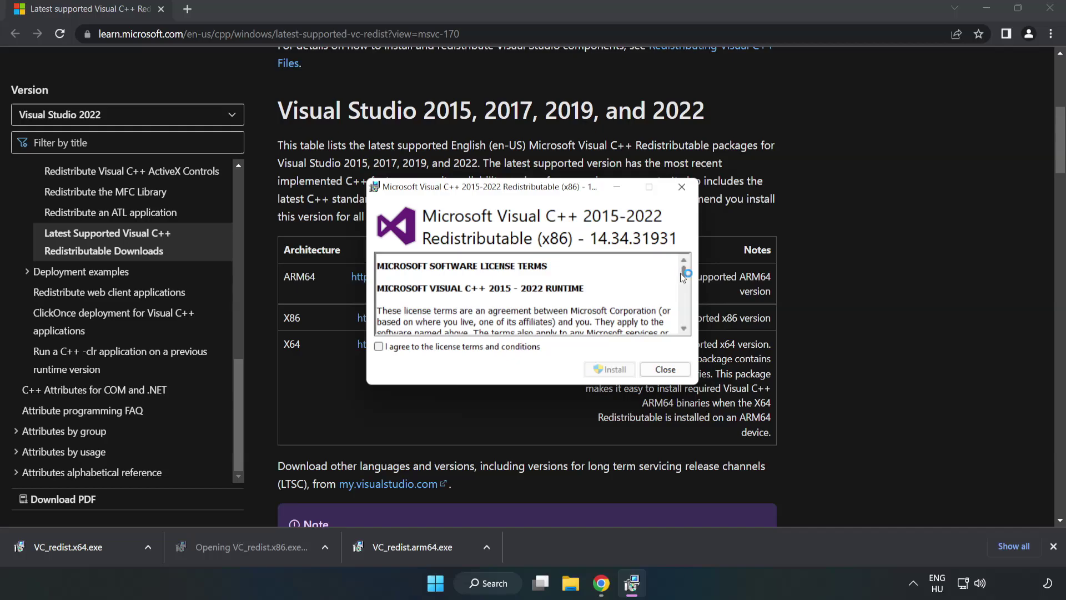
- Agree to the licence and install the x86 Visual C++ 2015-2022 redistributable
left_click_drag(683, 272, 683, 319)
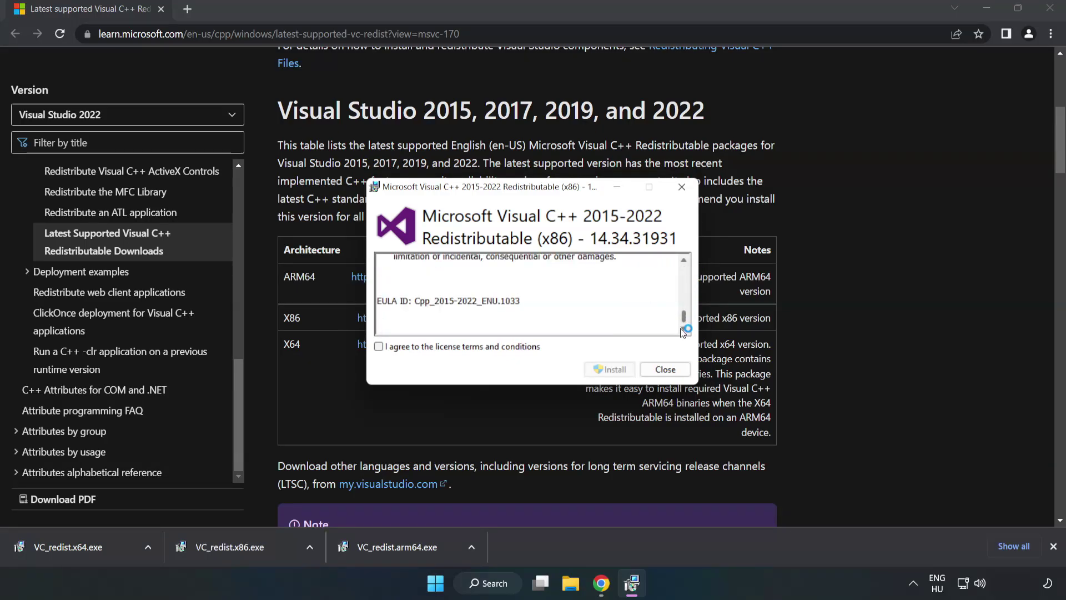
left_click(379, 347)
left_click(604, 370)
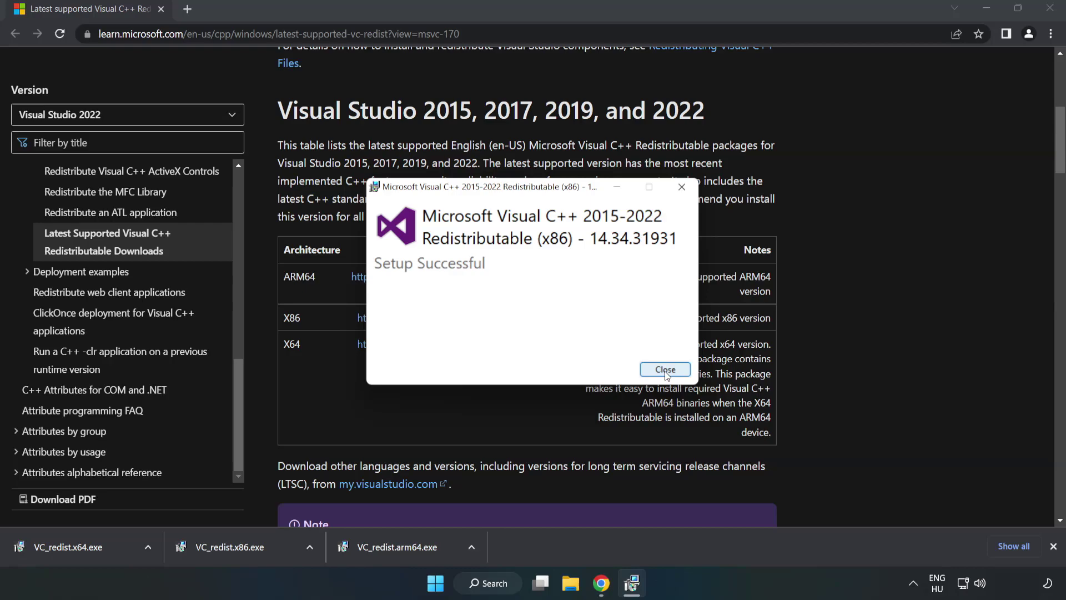
left_click(665, 370)
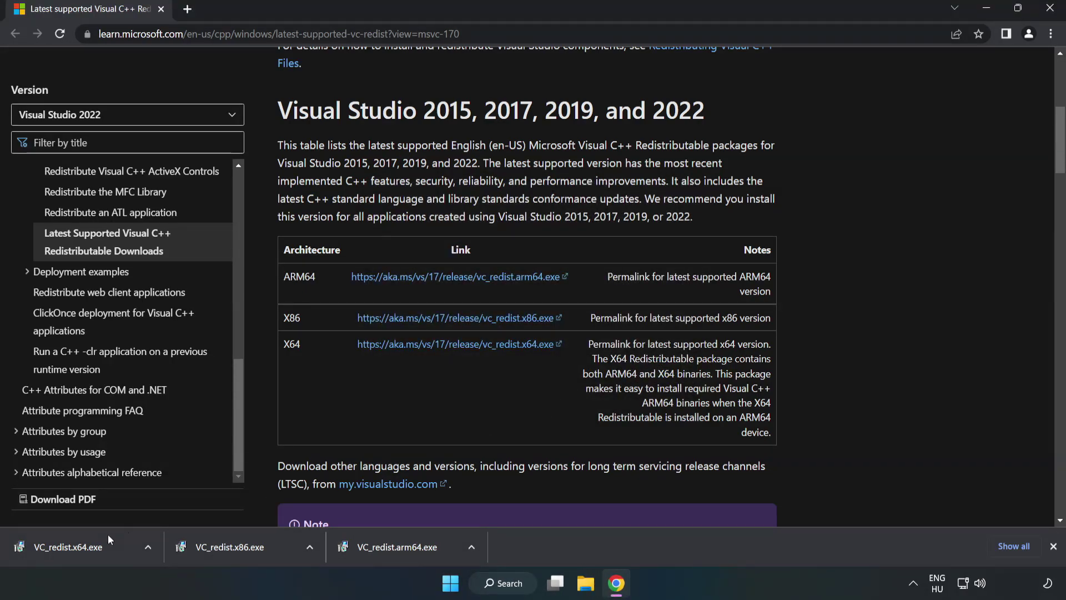
- Install the x64 redistributable from VC_redist.x64.exe, then close Chrome
left_click(57, 542)
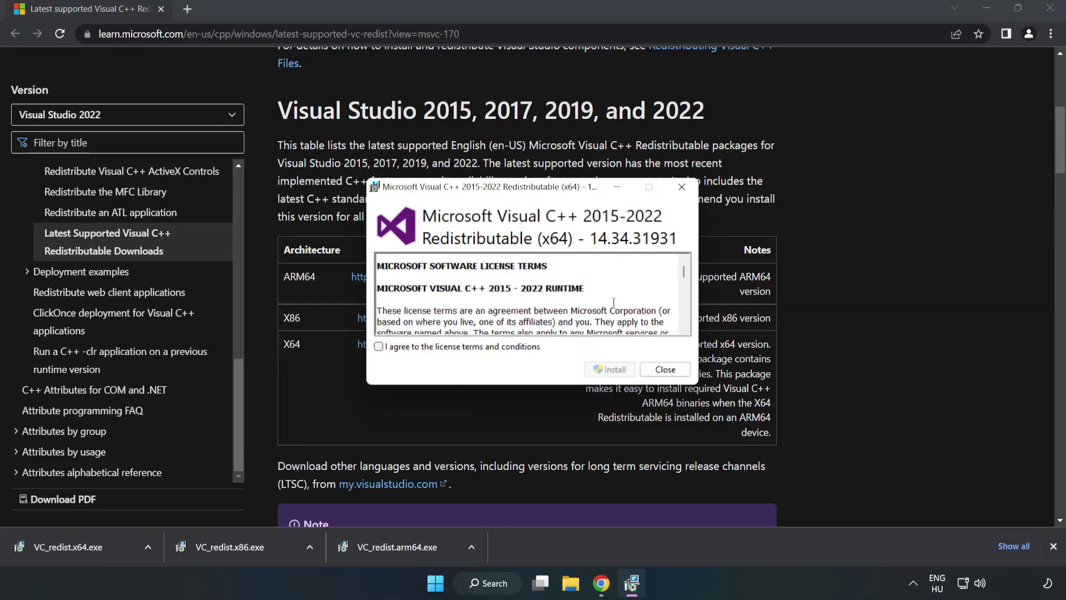
left_click_drag(685, 274, 686, 324)
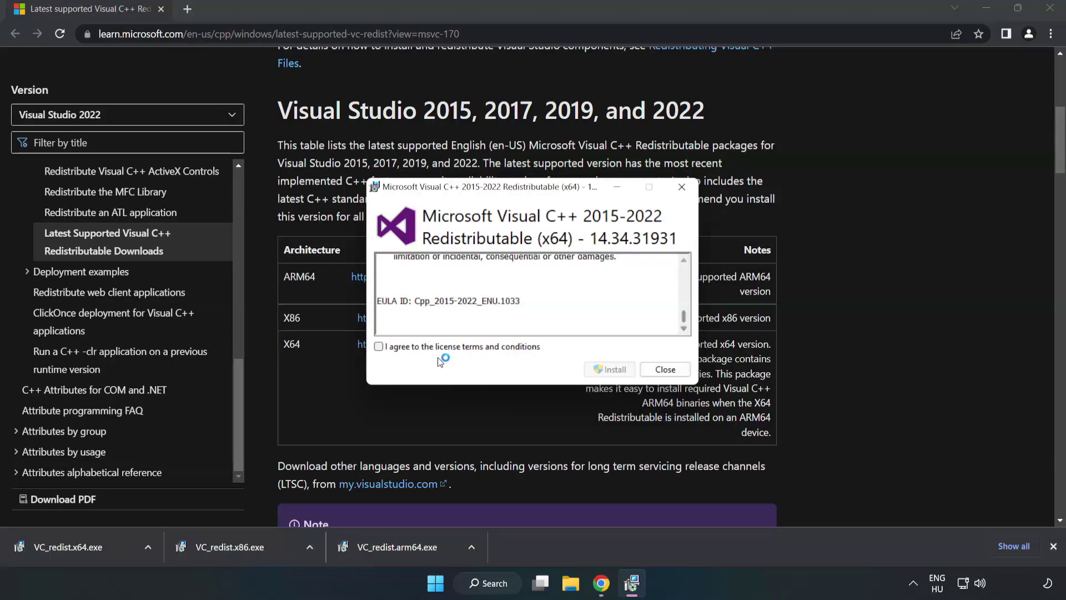
left_click(379, 346)
left_click(610, 369)
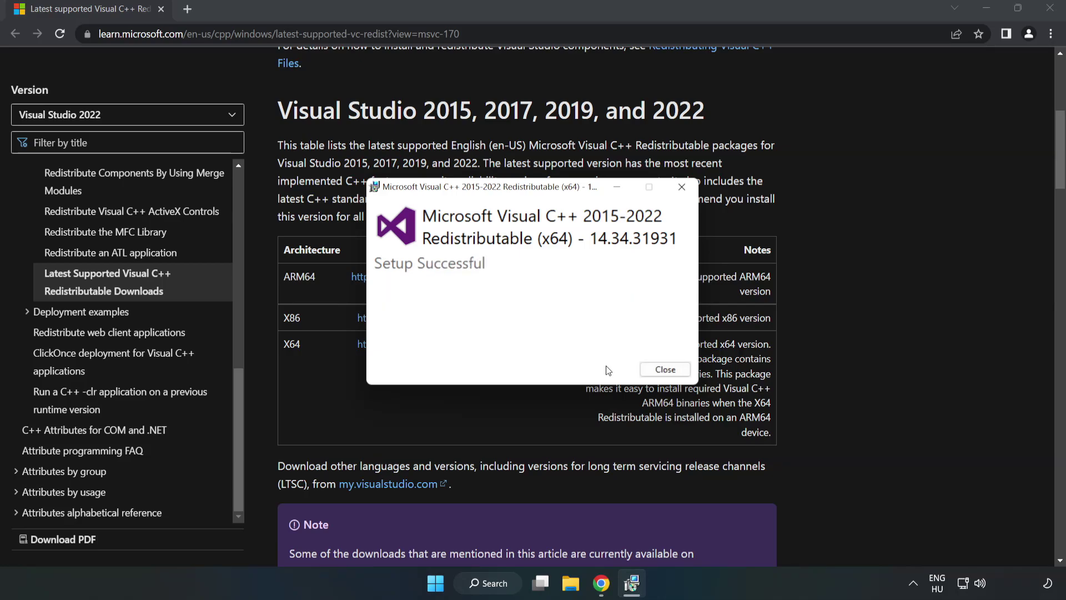
left_click(665, 370)
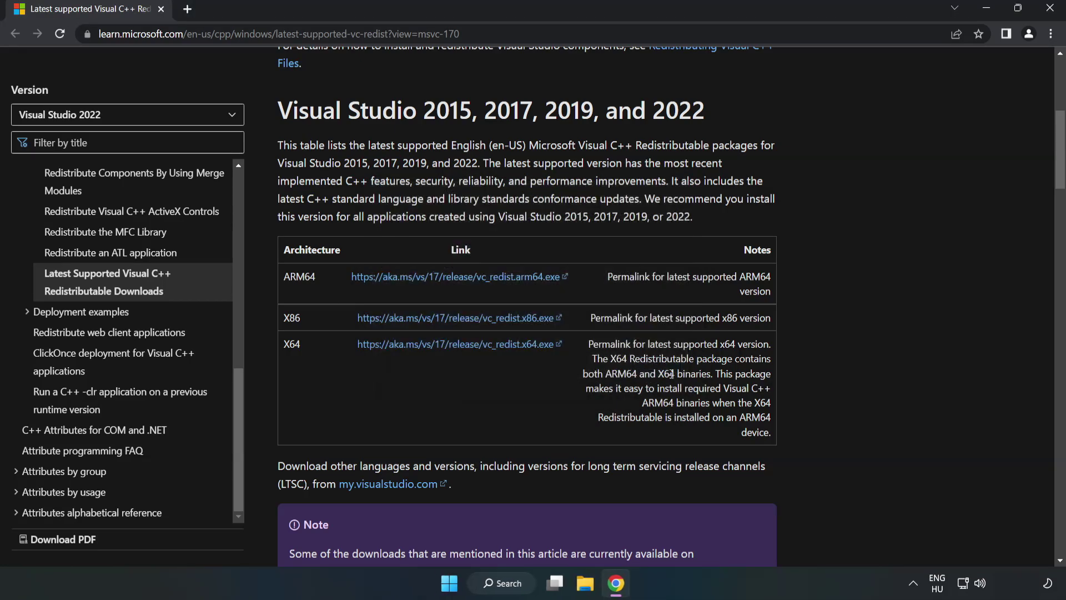
left_click(1051, 12)
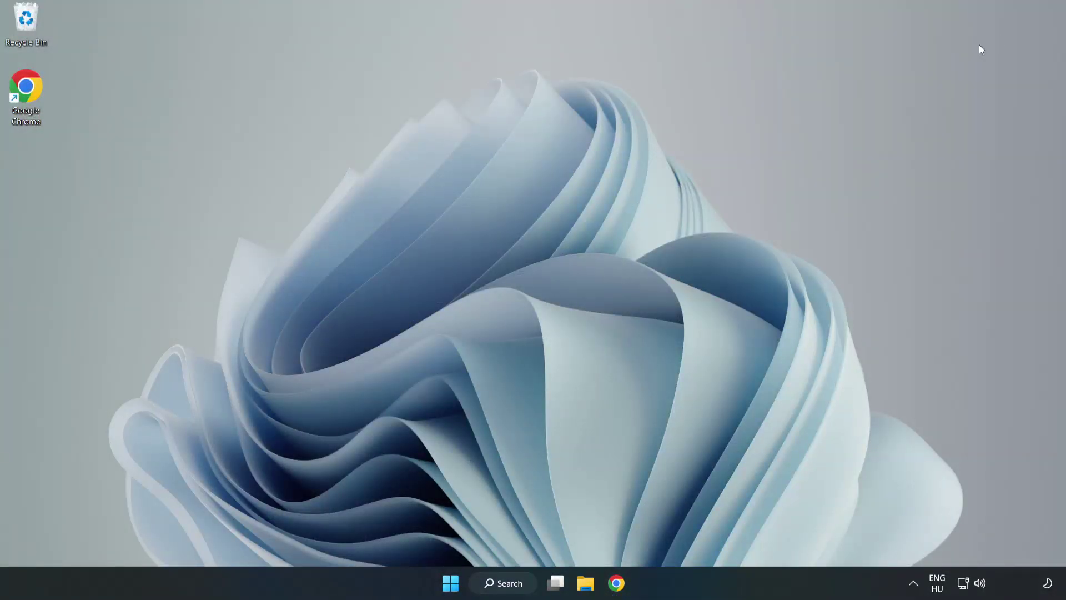
- Search 'cmd' and launch Command Prompt as administrator
left_click(516, 585)
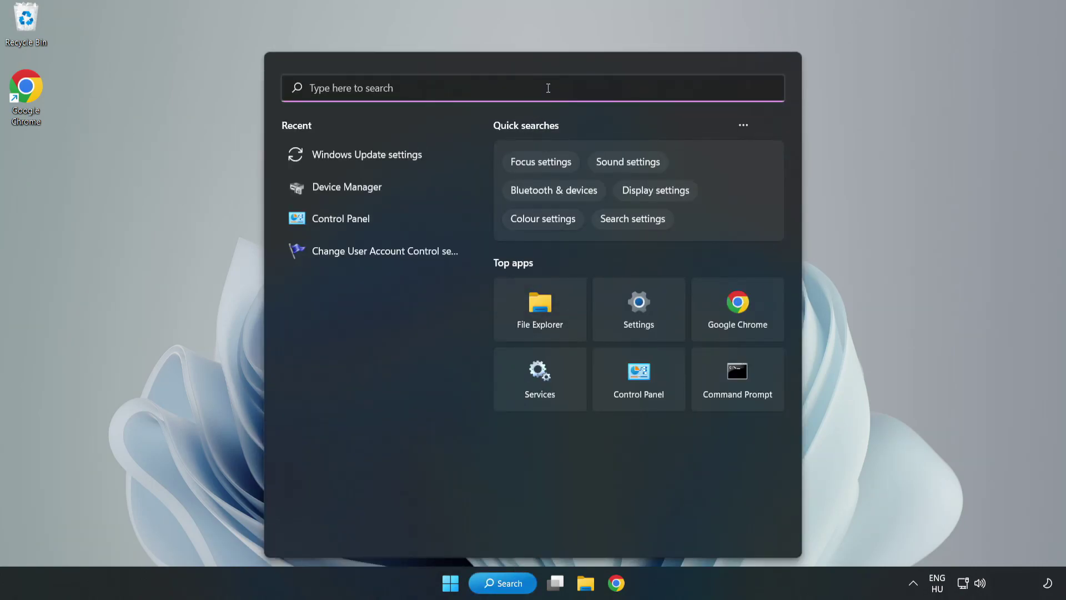
type("cmd")
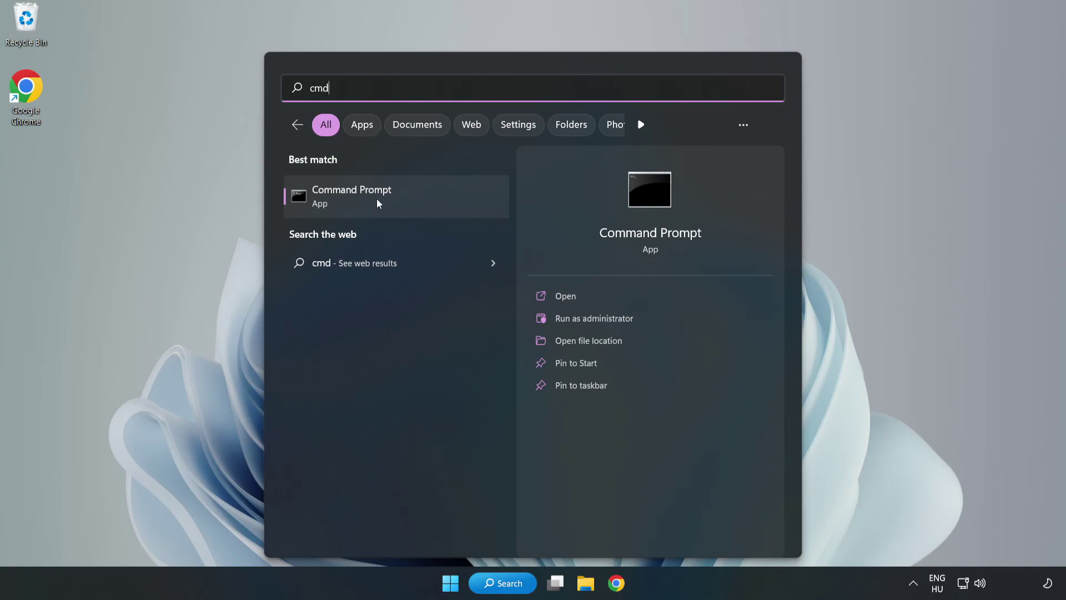
right_click(419, 202)
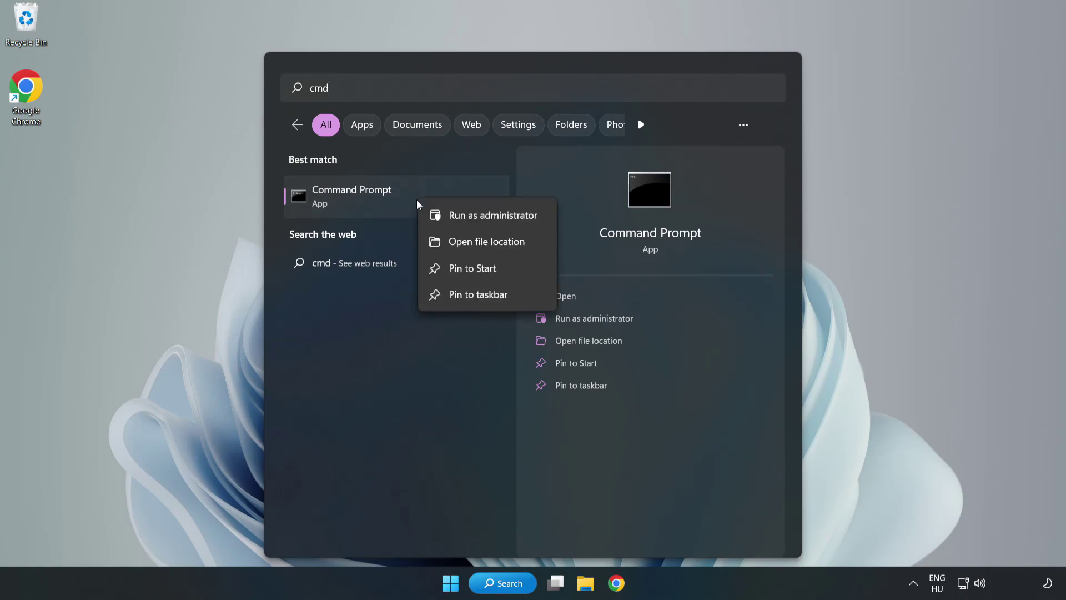
left_click(462, 218)
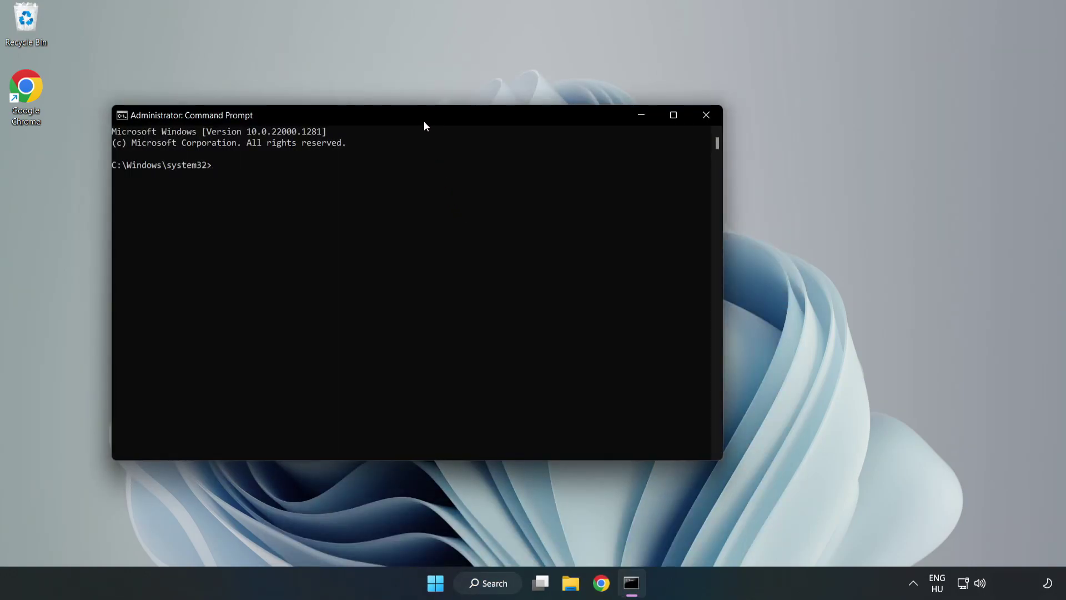
left_click_drag(424, 122, 543, 122)
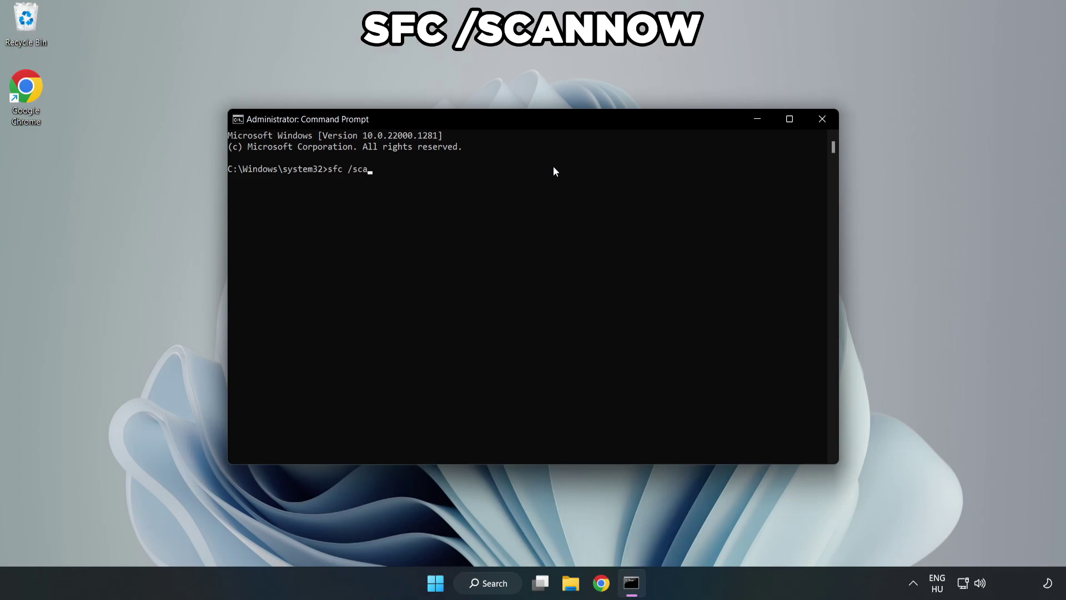
- Run sfc /scannow, then close the console once no integrity violations are reported
type("sfc /scannow")
key("Return")
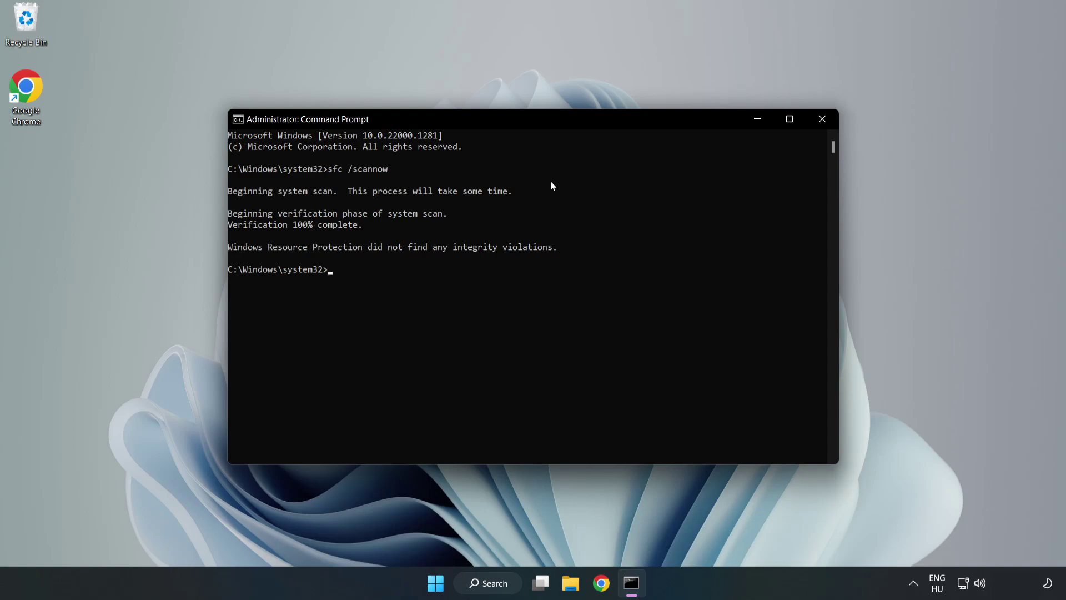
left_click(822, 127)
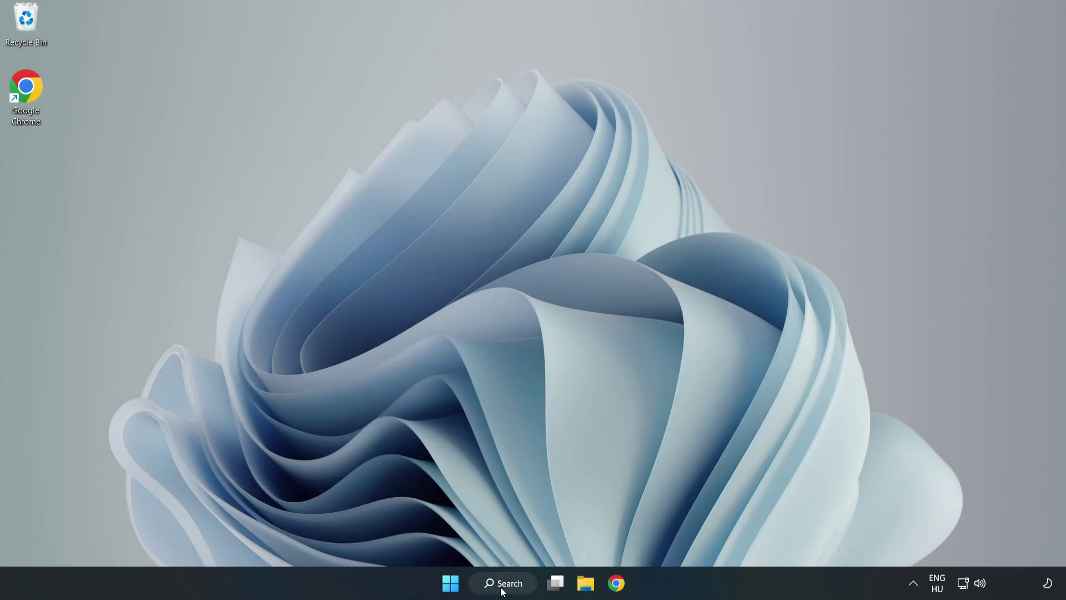
- Search 'security' and launch Windows Security
left_click(501, 589)
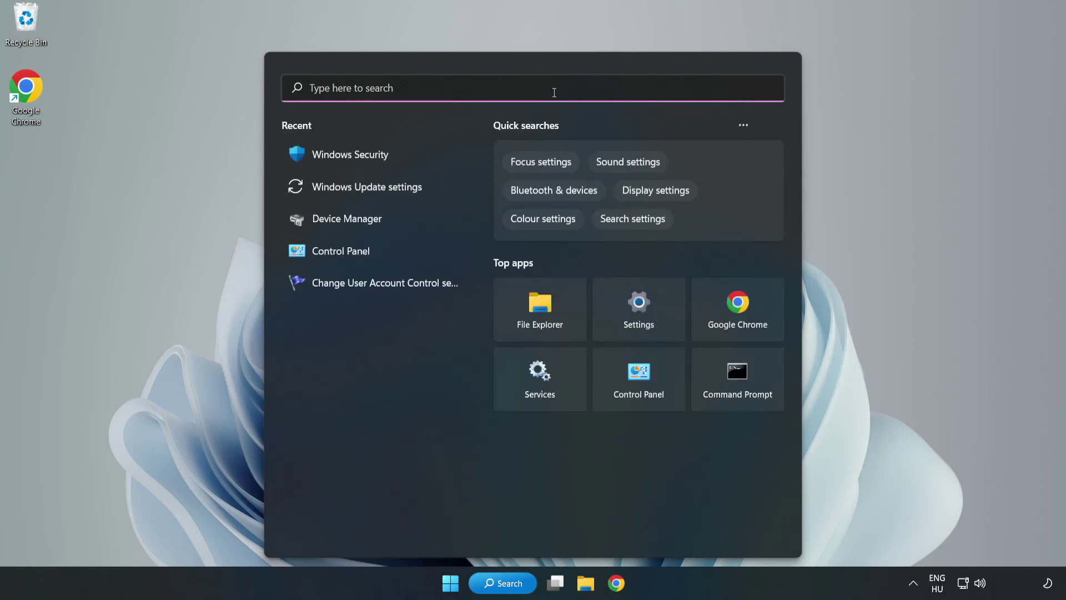
type("securit")
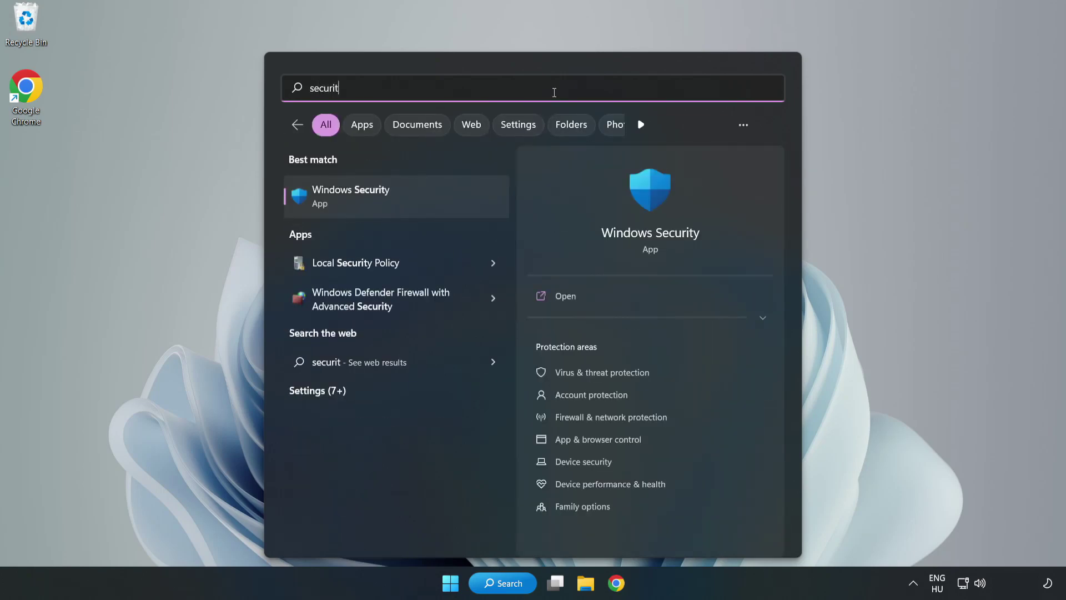
type("y")
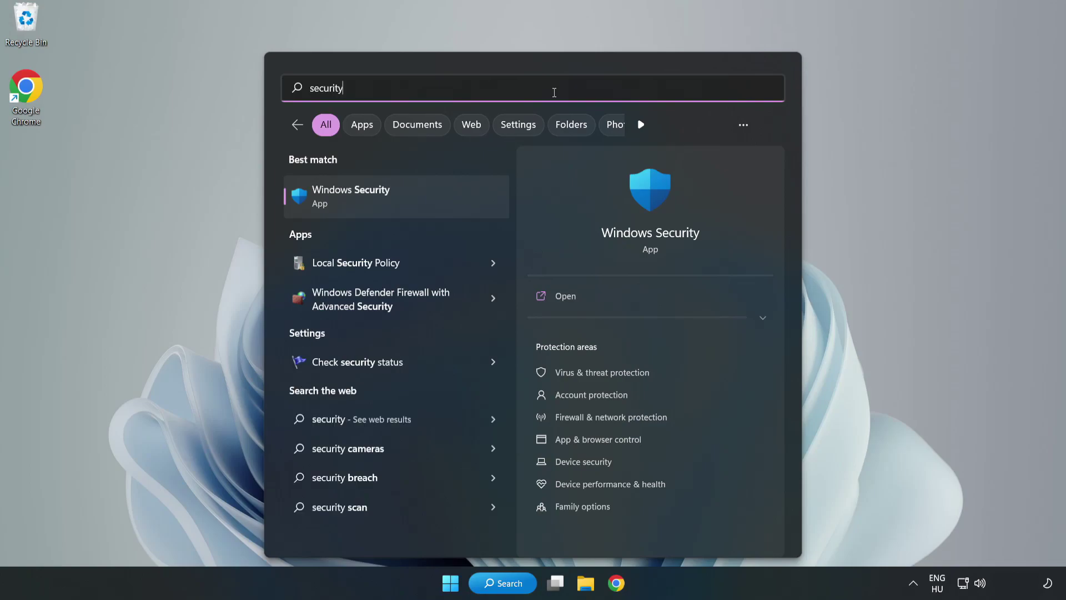
left_click(387, 207)
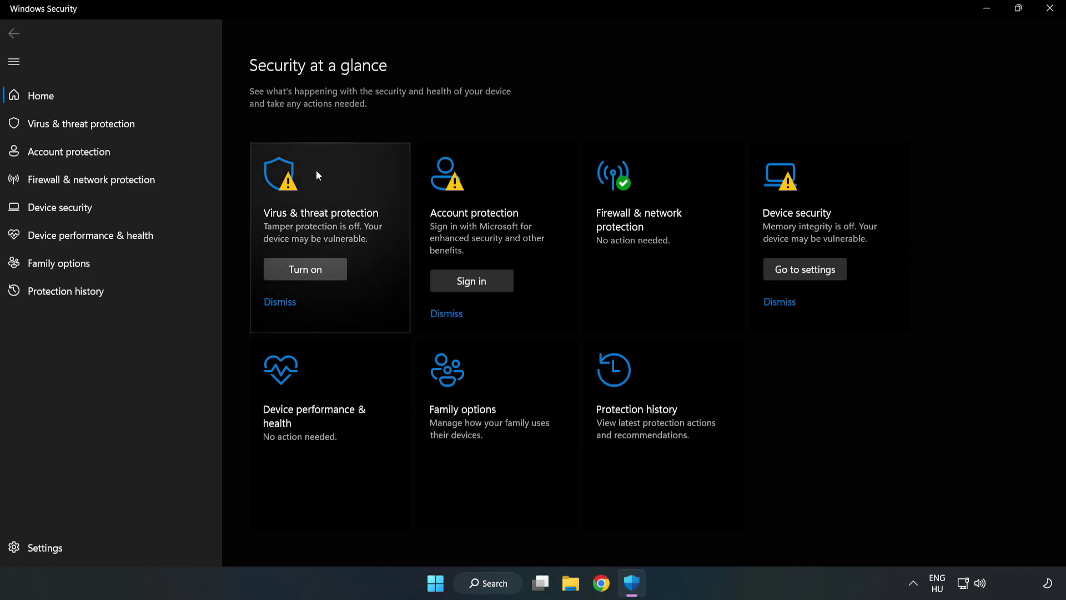
- Go to Virus & threat protection settings and scroll down to Exclusions
left_click(70, 130)
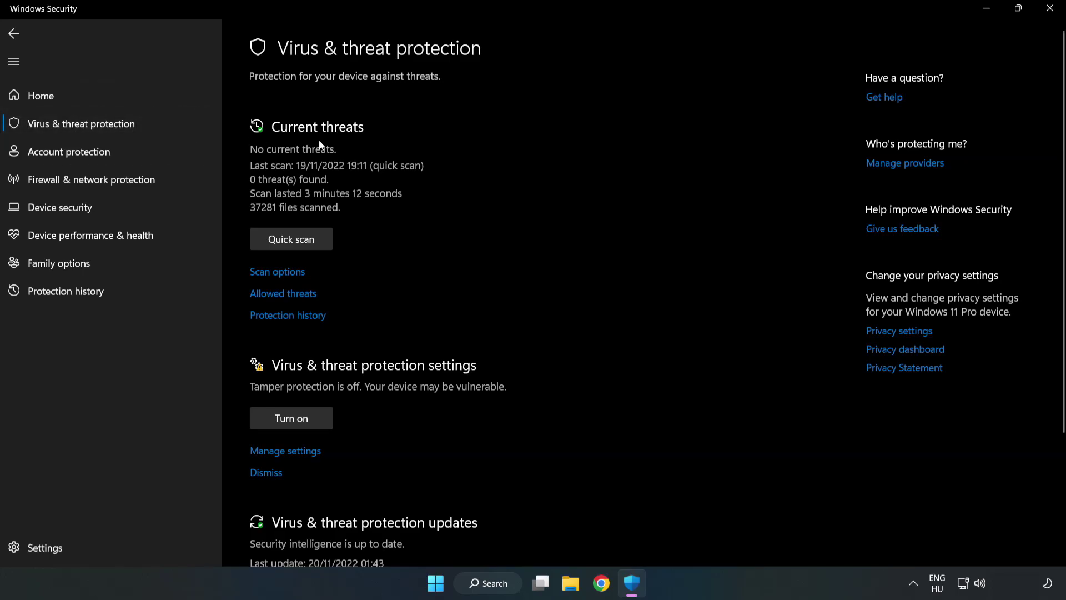
scroll(555, 214, "down", 2)
scroll(557, 219, "down", 1)
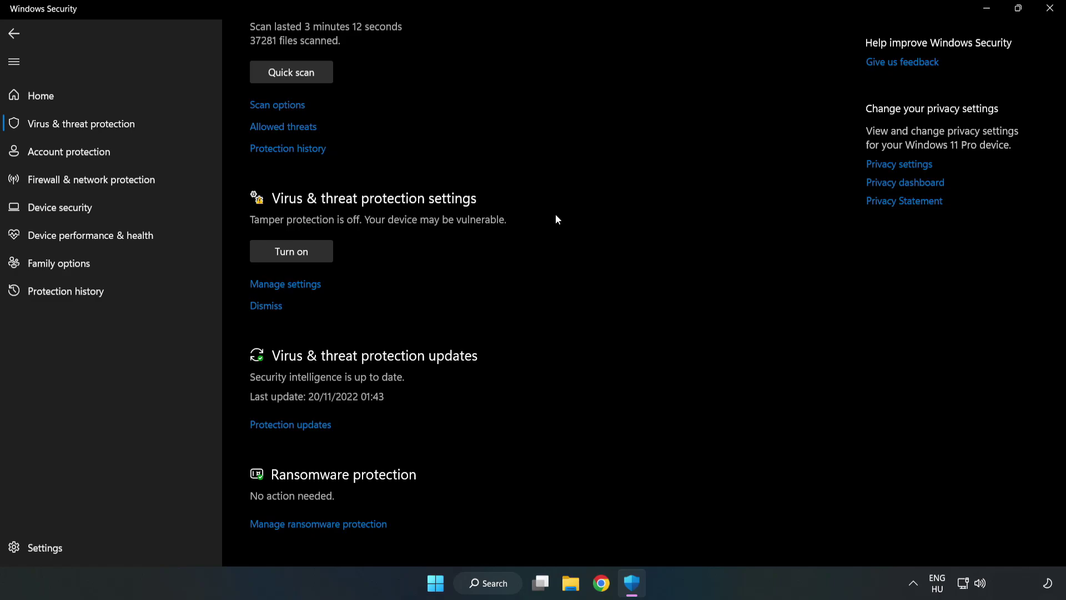
left_click(291, 285)
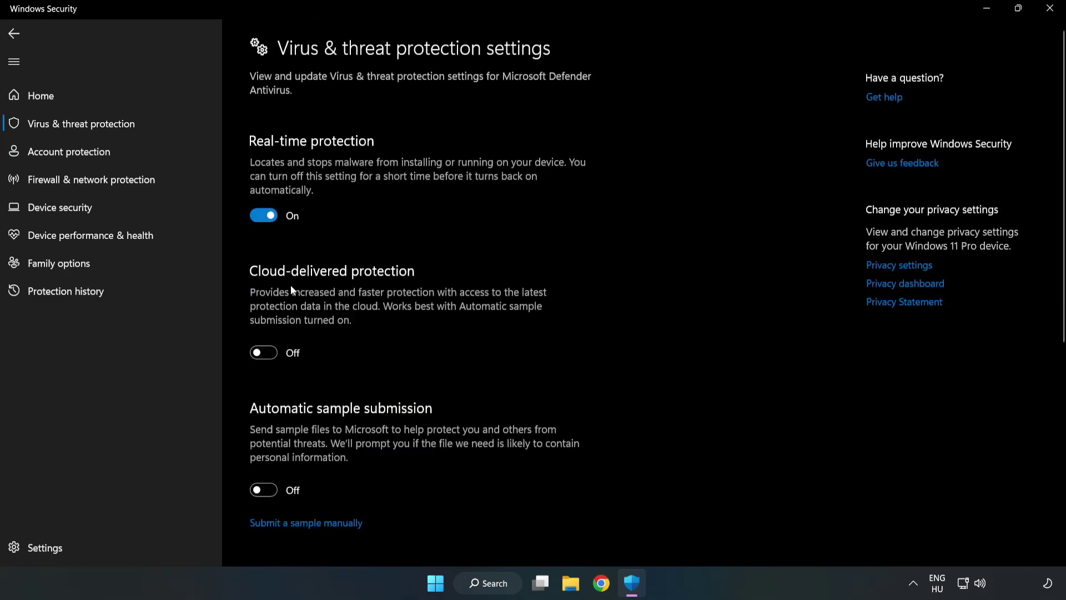
scroll(678, 284, "down", 6)
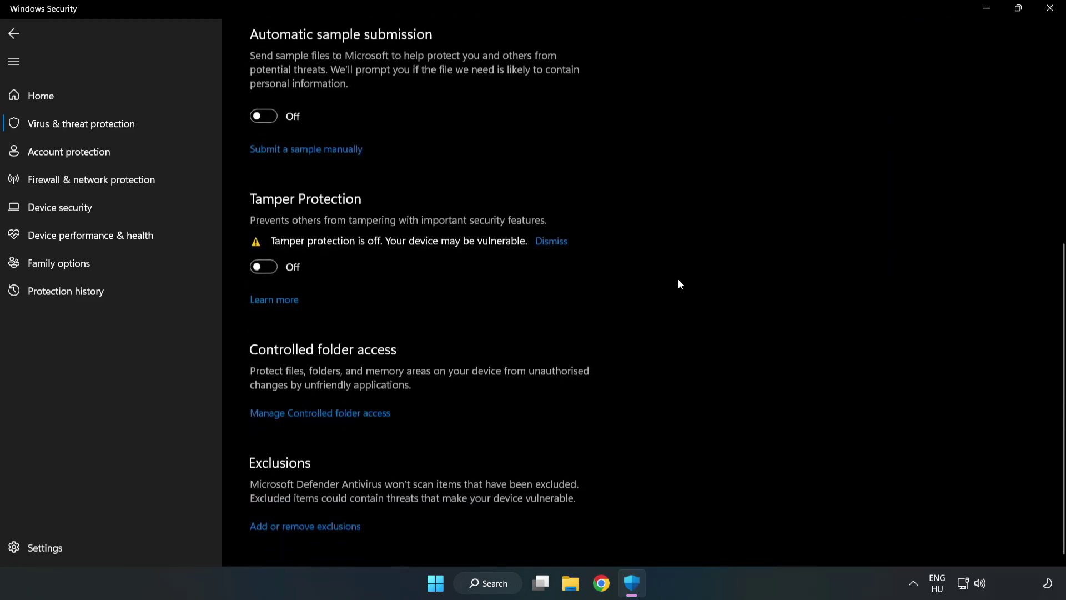
- Add a file exclusion for the NOT WORKING APP shortcut in C:\Program Files (x86), resolving to chrome.exe
left_click(315, 524)
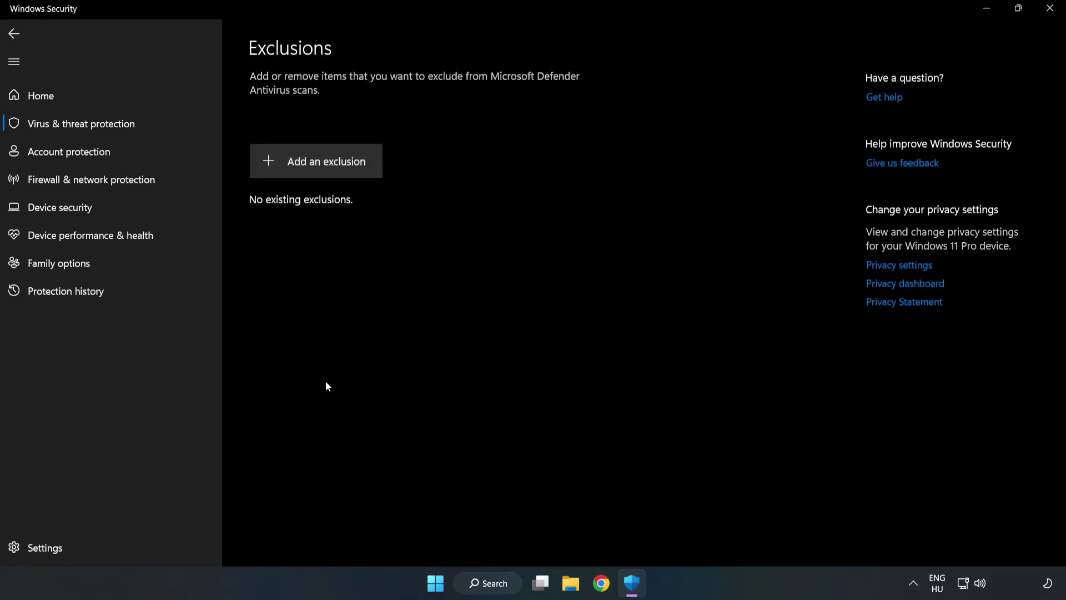
left_click(326, 168)
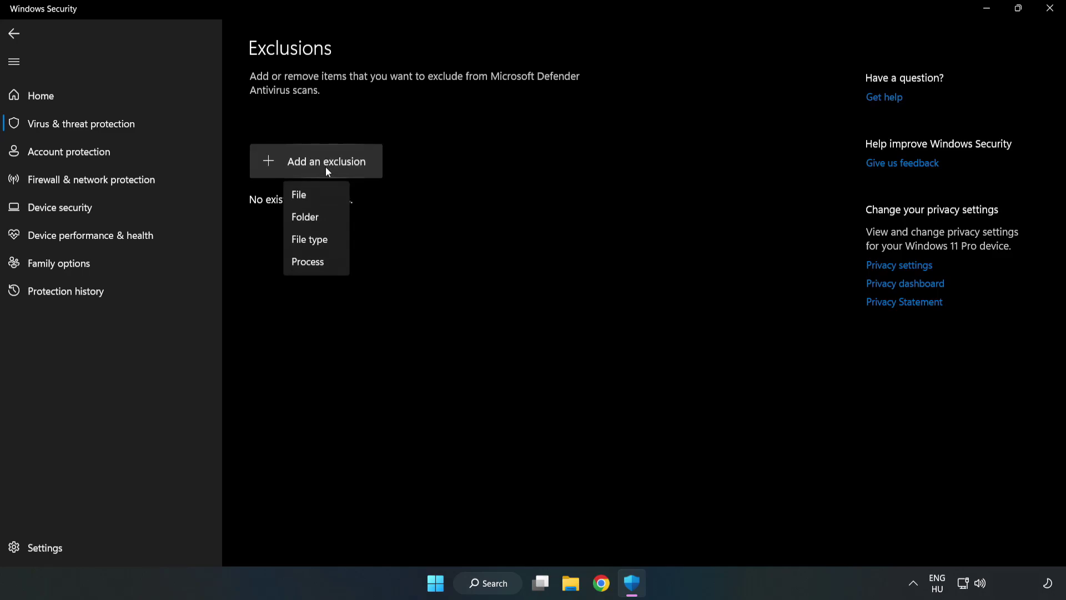
left_click(304, 196)
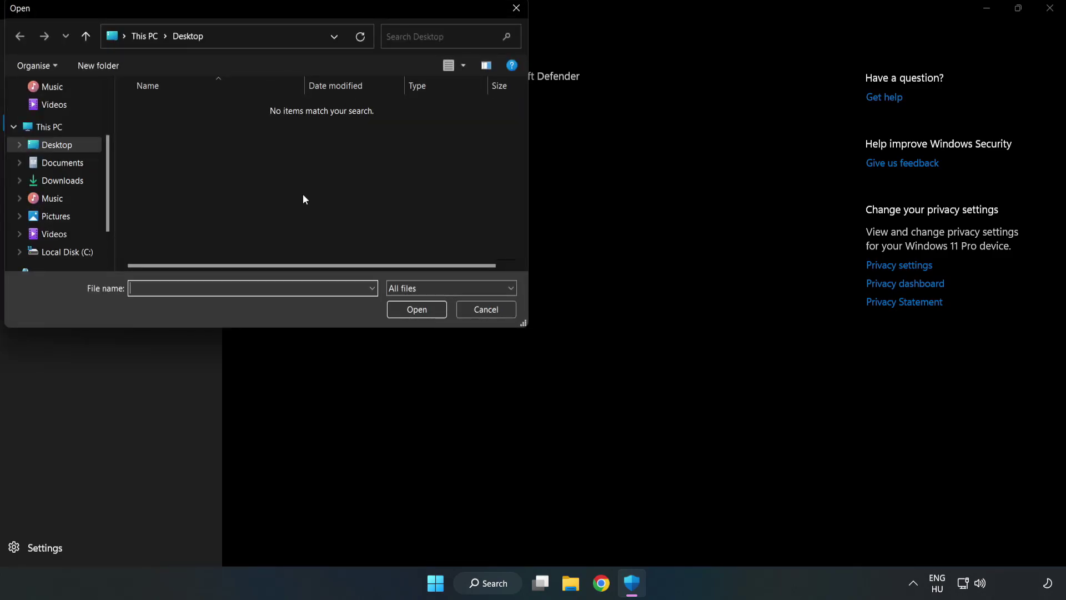
left_click_drag(288, 10, 491, 118)
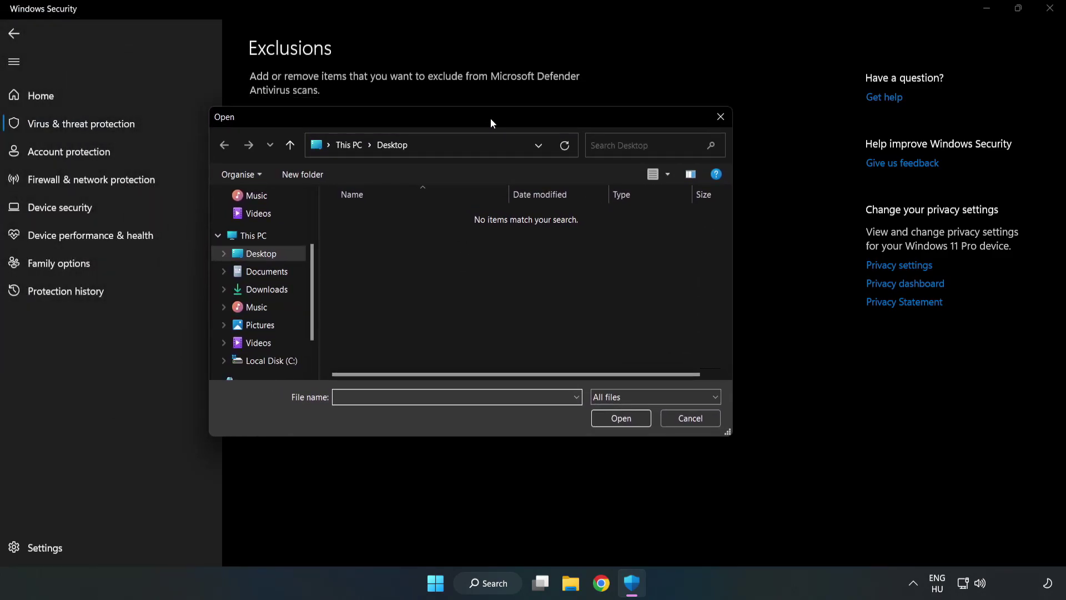
left_click(272, 361)
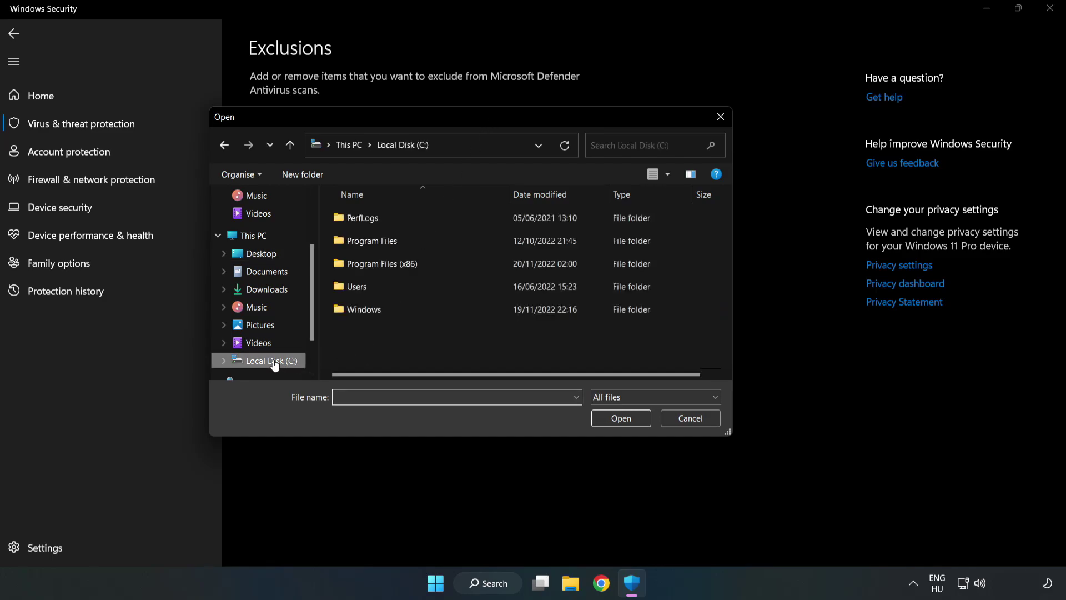
double_click(419, 265)
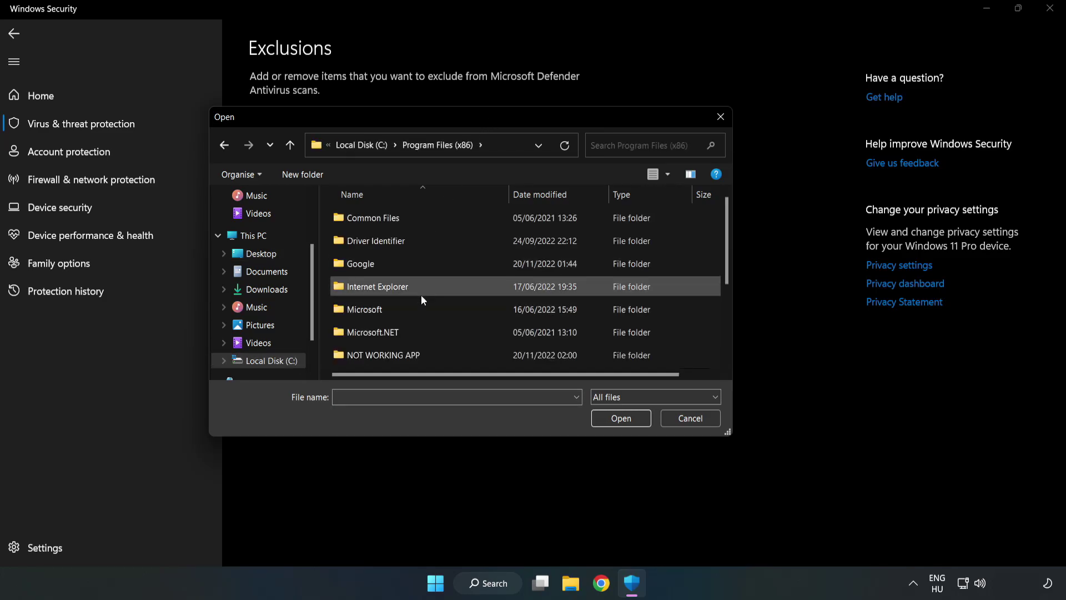
double_click(418, 353)
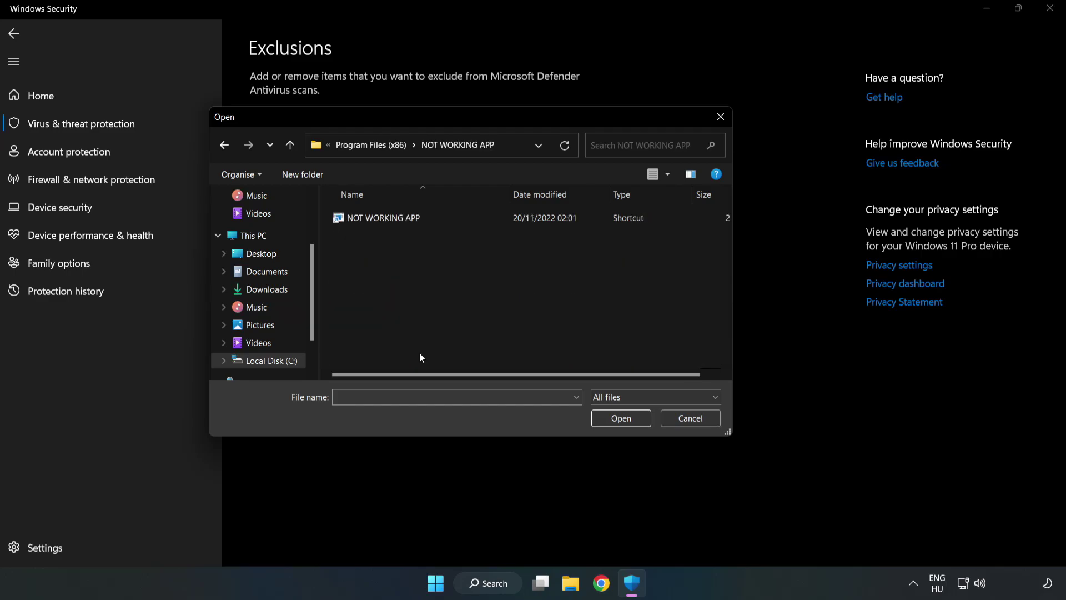
left_click(375, 216)
left_click(615, 423)
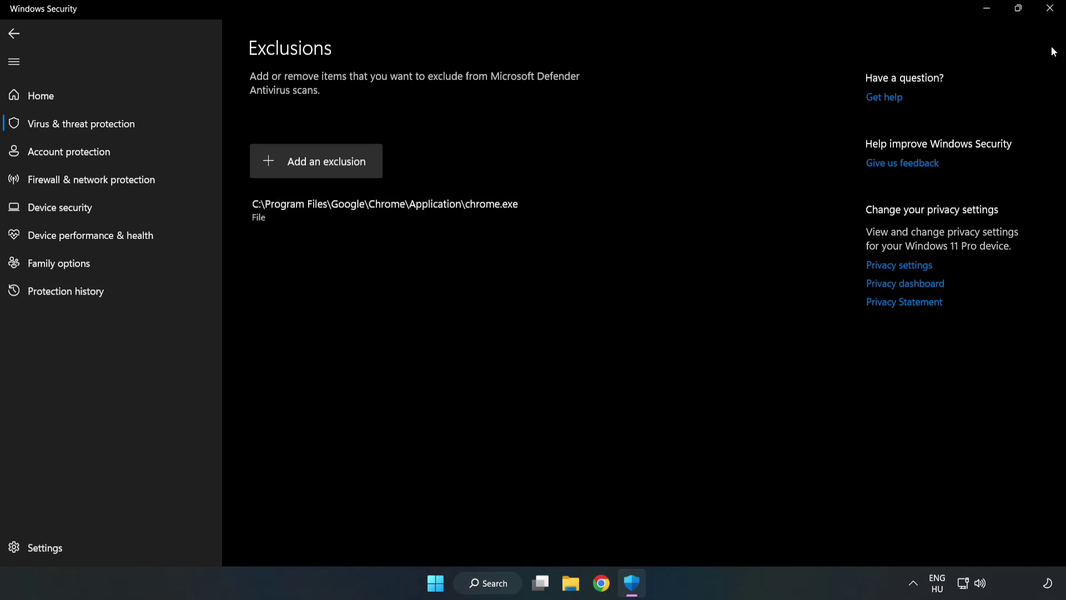
- Close Windows Security and bring up the Start menu's Restart power options
left_click(1049, 9)
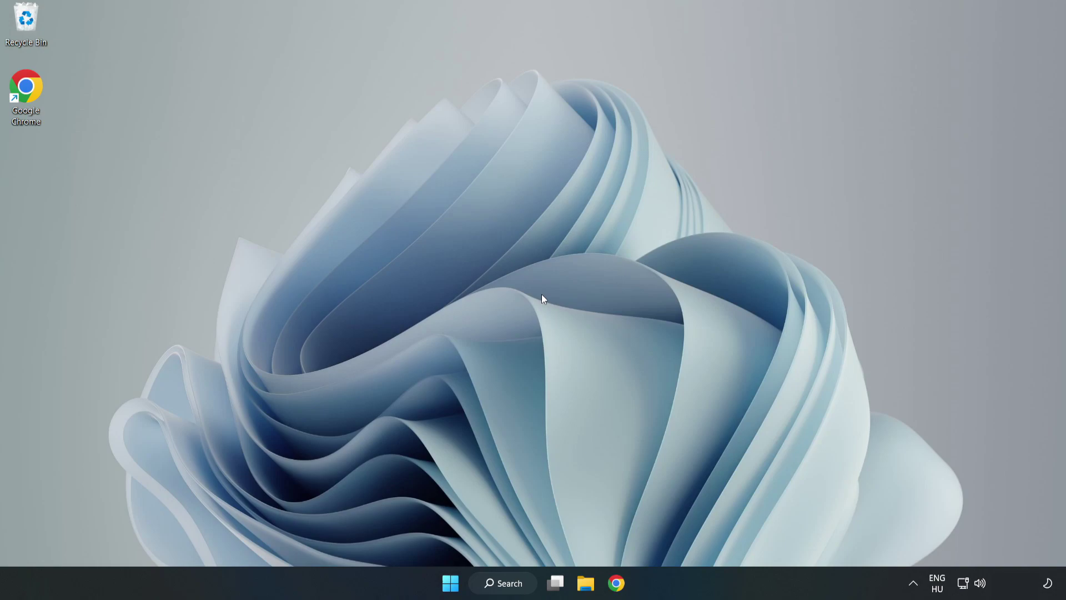
left_click(451, 583)
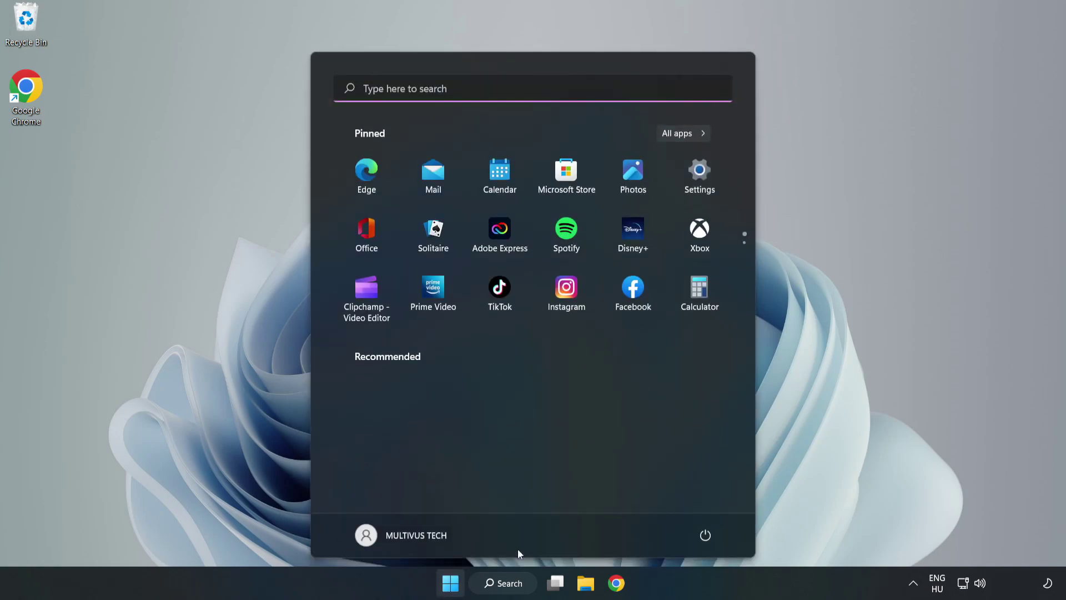
left_click(705, 534)
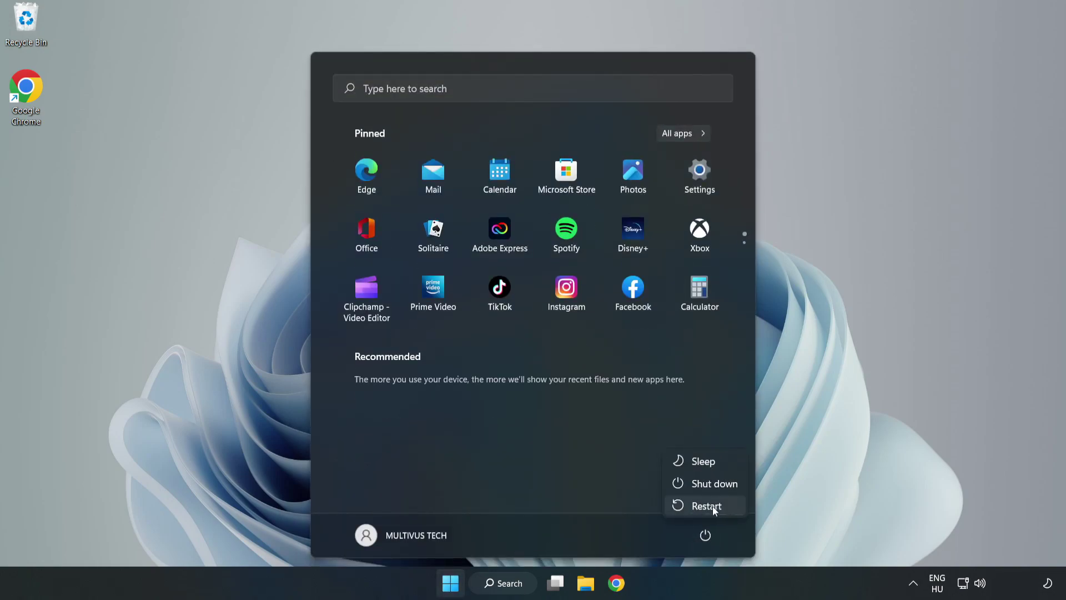